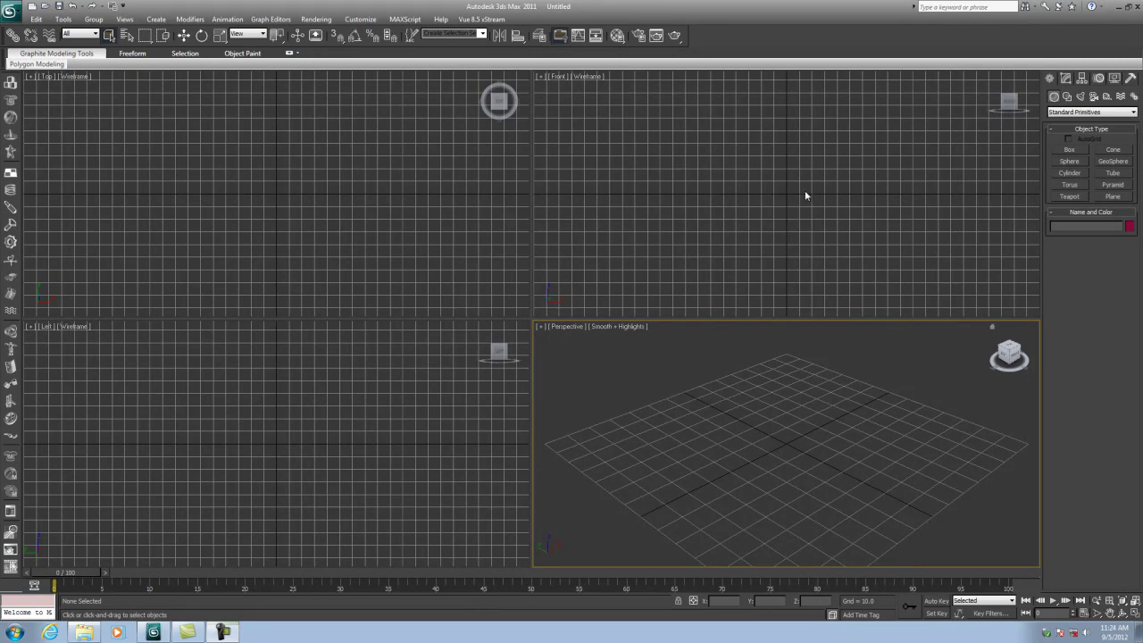
- Maximize the Front viewport and activate the Circle spline tool
click(739, 153)
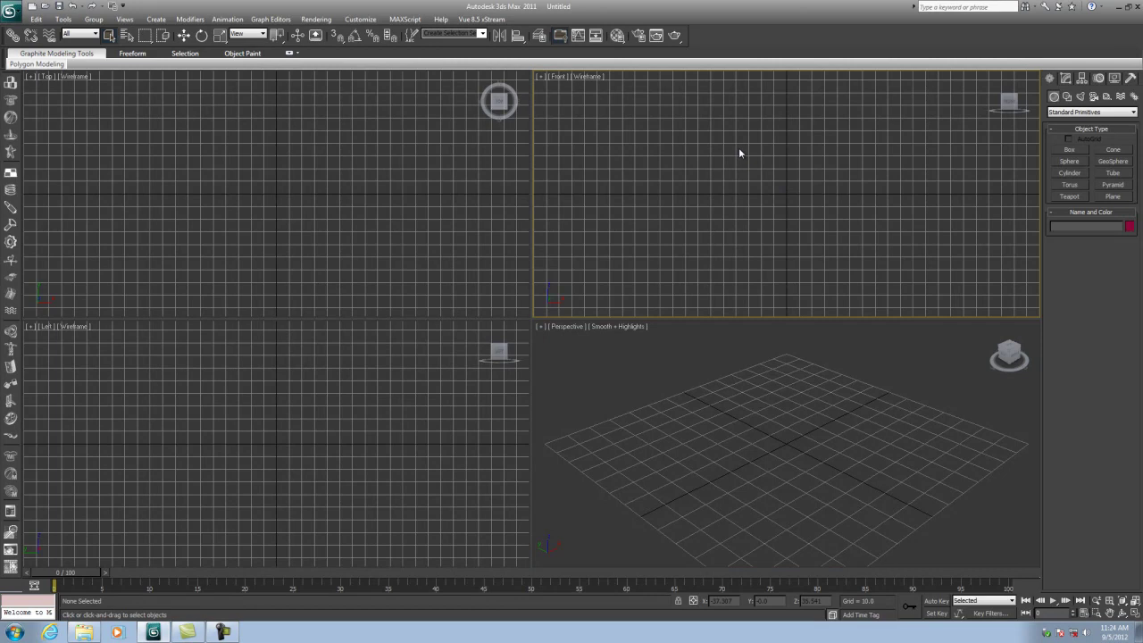
click(1135, 613)
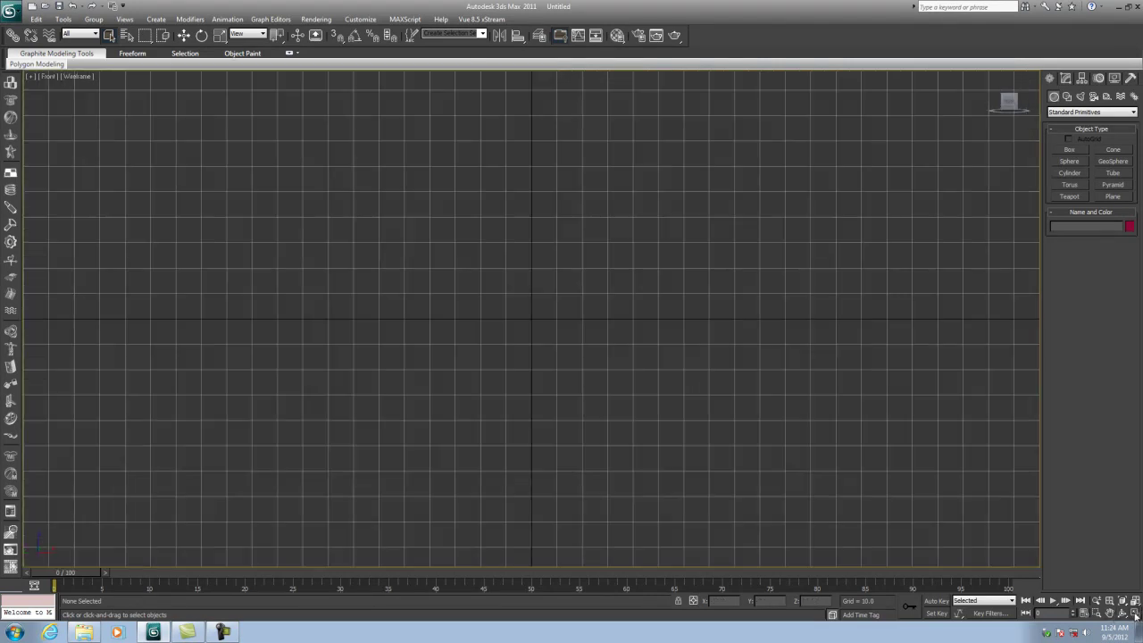
click(1067, 97)
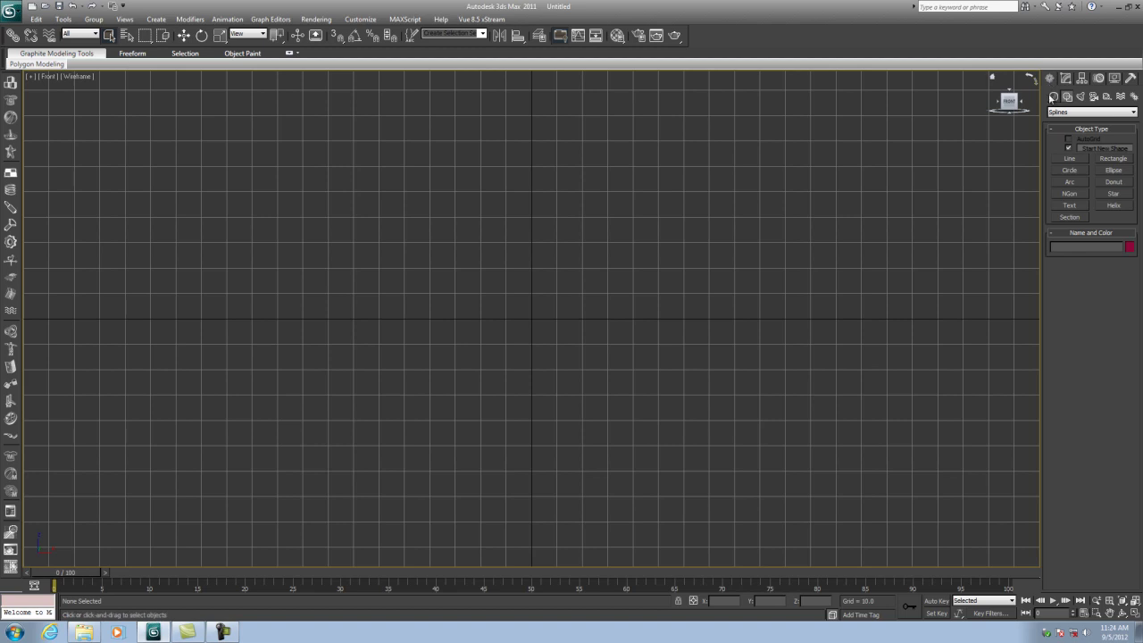
click(1070, 170)
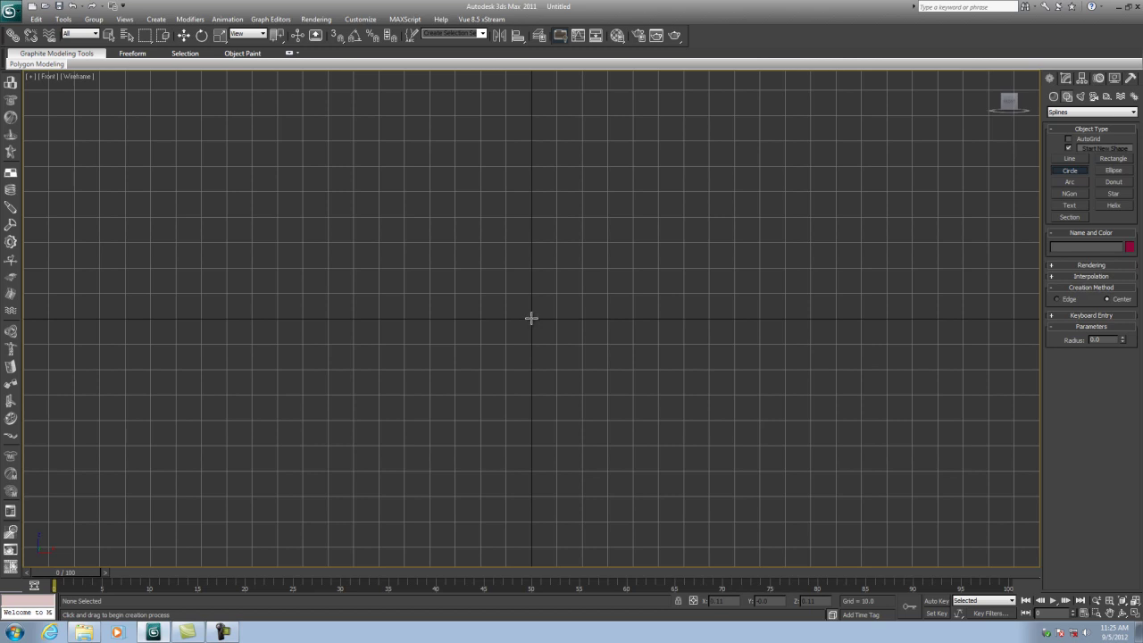
- Draw a circle of radius about 15.4 and position it at X 0, Z 0
drag(531, 318, 561, 292)
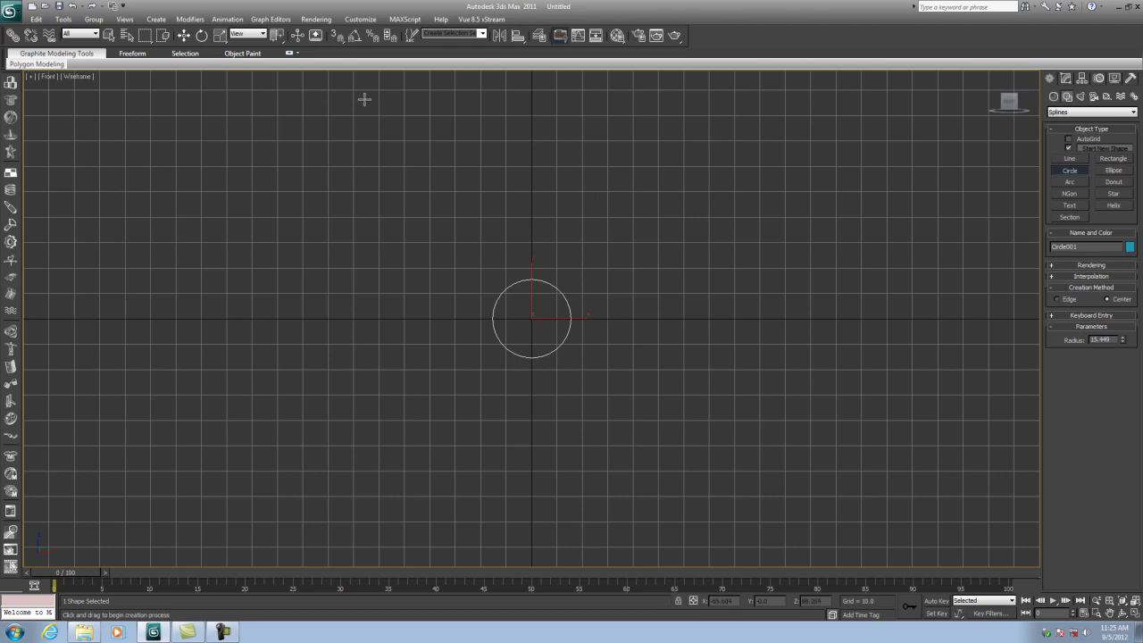
click(184, 36)
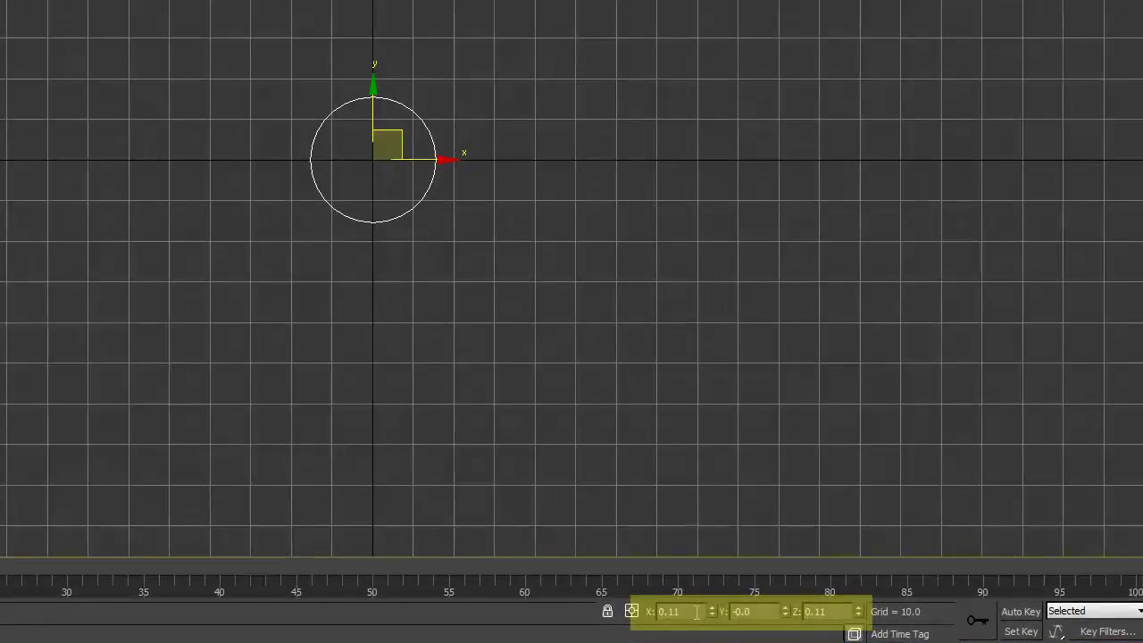
click(717, 601)
text(0)
key(Tab)
click(811, 611)
text(0)
key(Return)
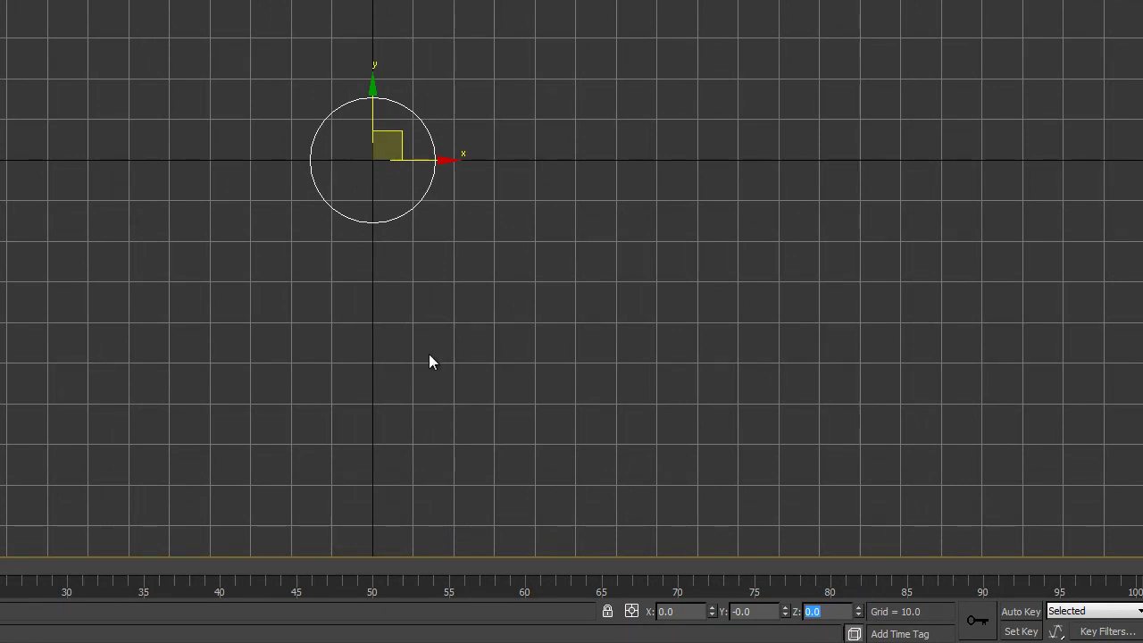
click(553, 280)
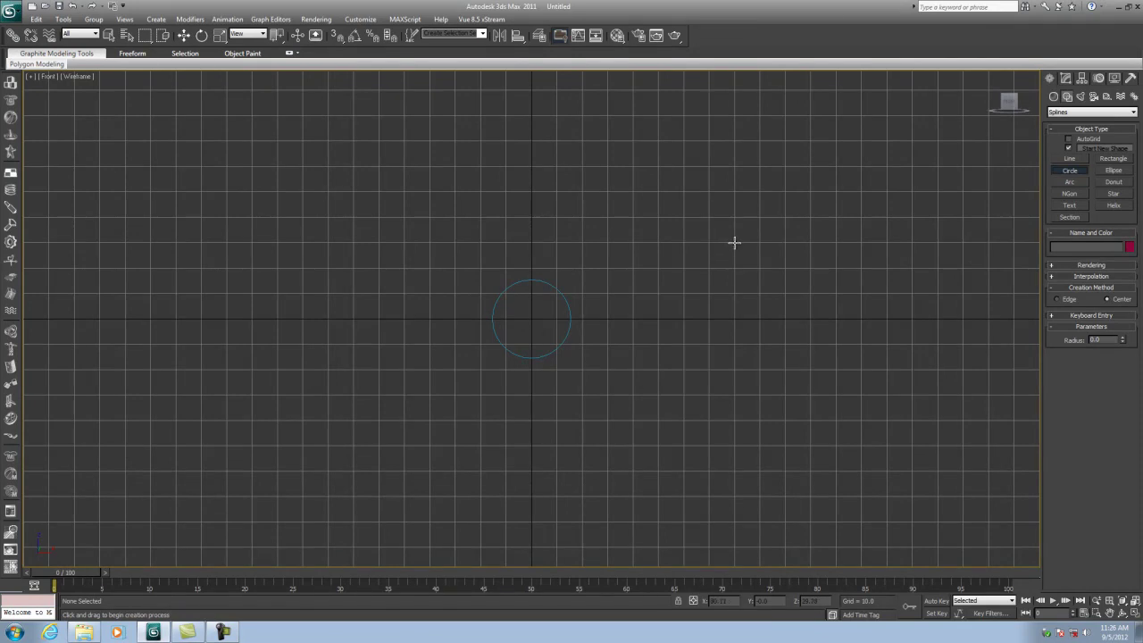
- Draw a smaller circle up-right at X 80, then Shift-drag a copy leftward
drag(734, 241, 746, 218)
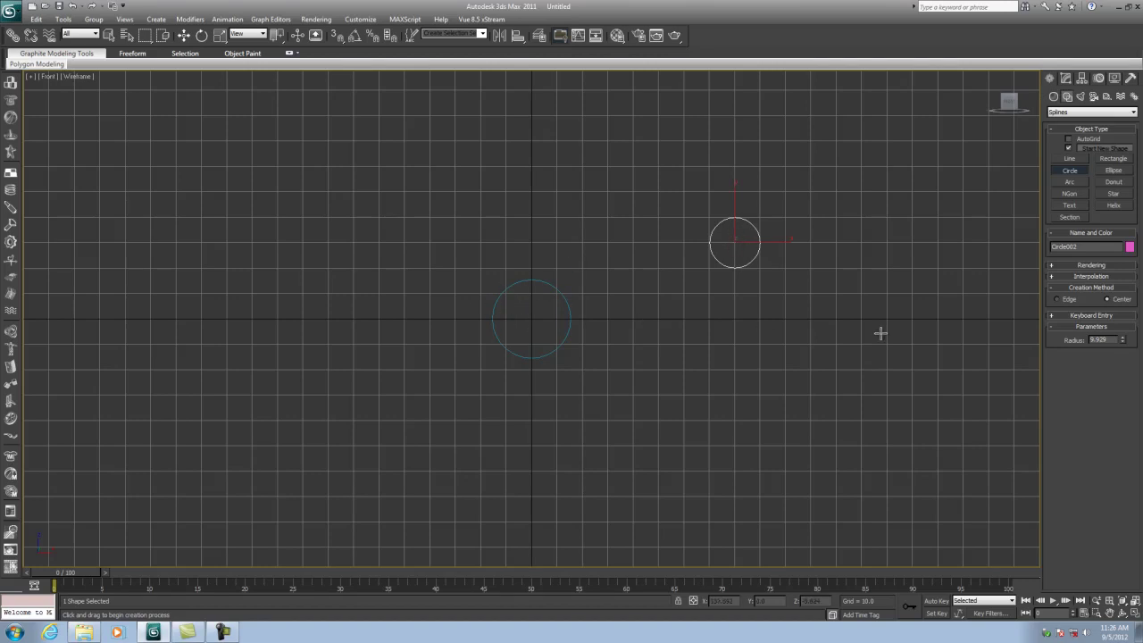
click(183, 36)
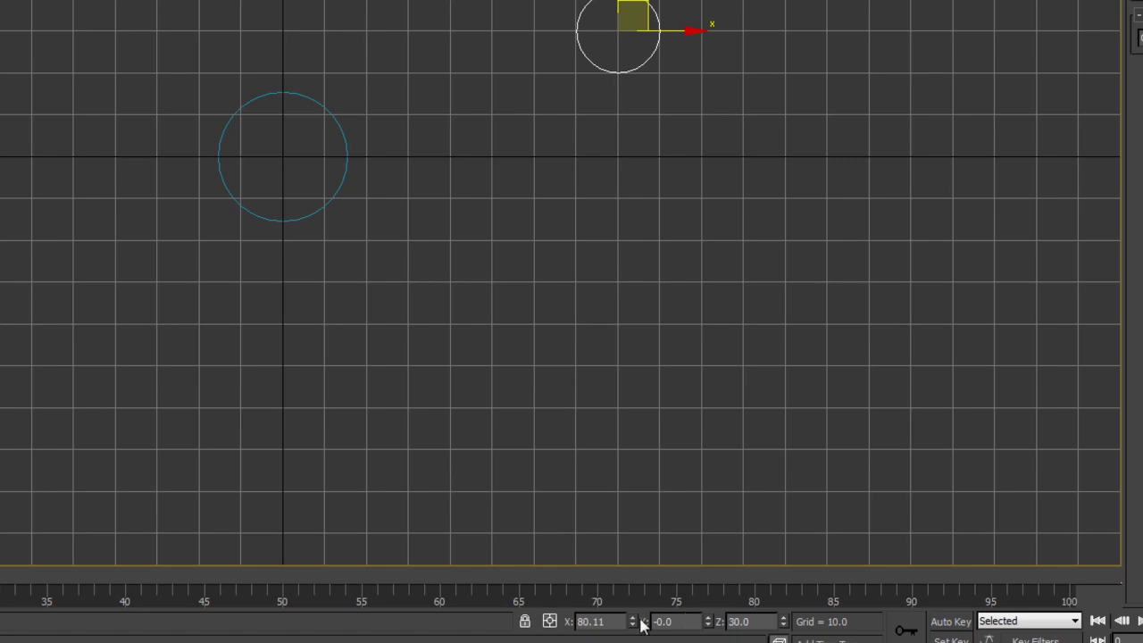
double_click(611, 621)
click(617, 623)
double_click(616, 621)
text(80)
key(Return)
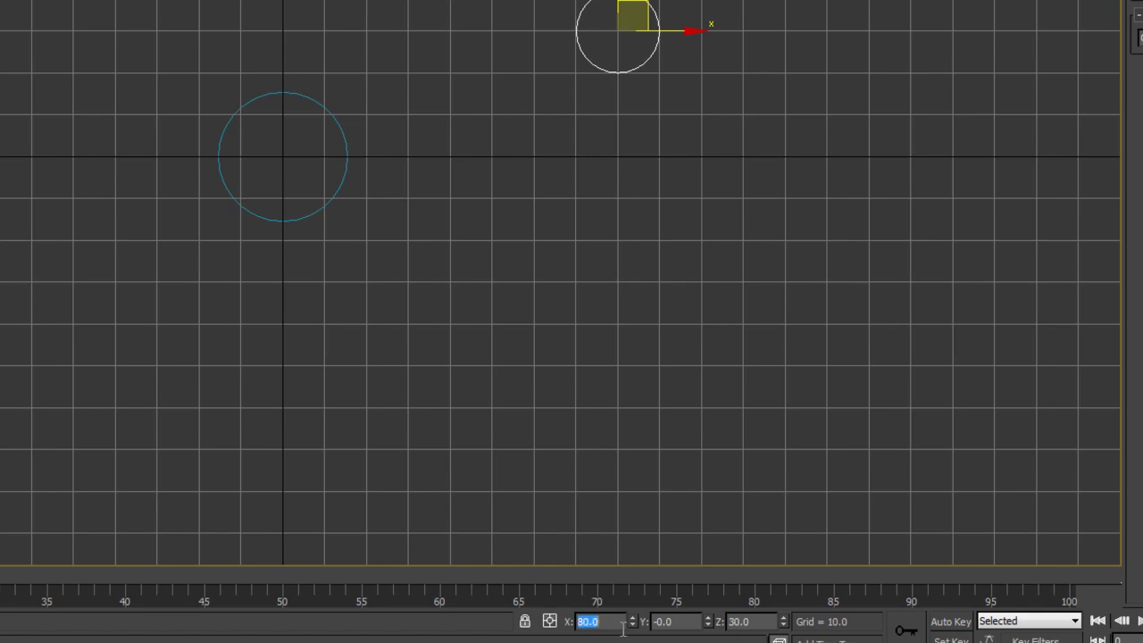
click(755, 622)
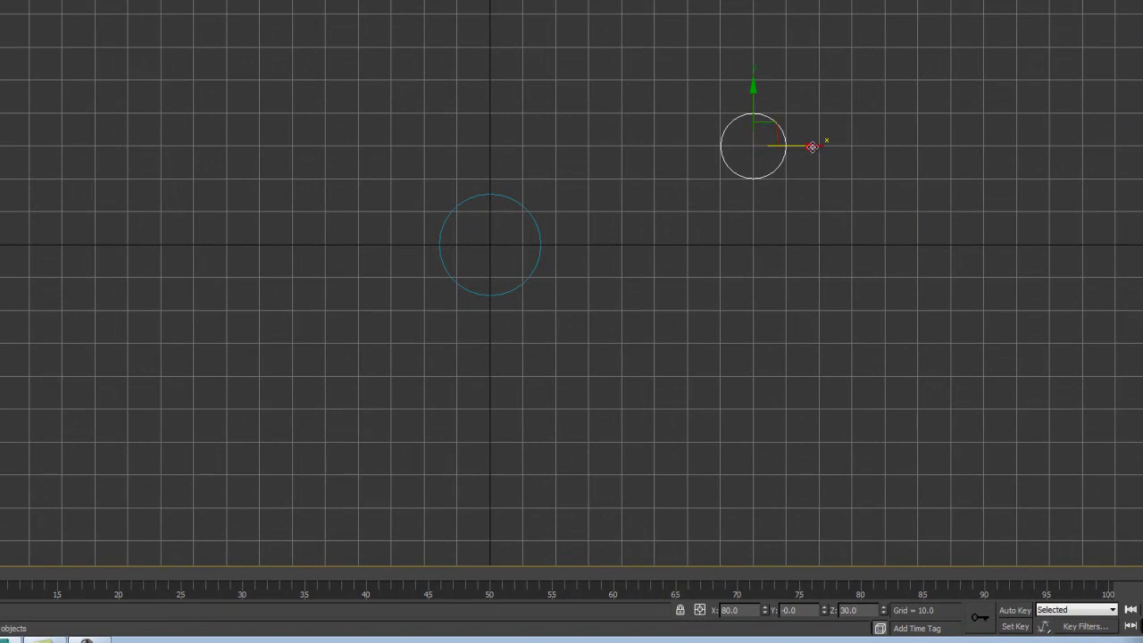
shift+drag(814, 145, 320, 153)
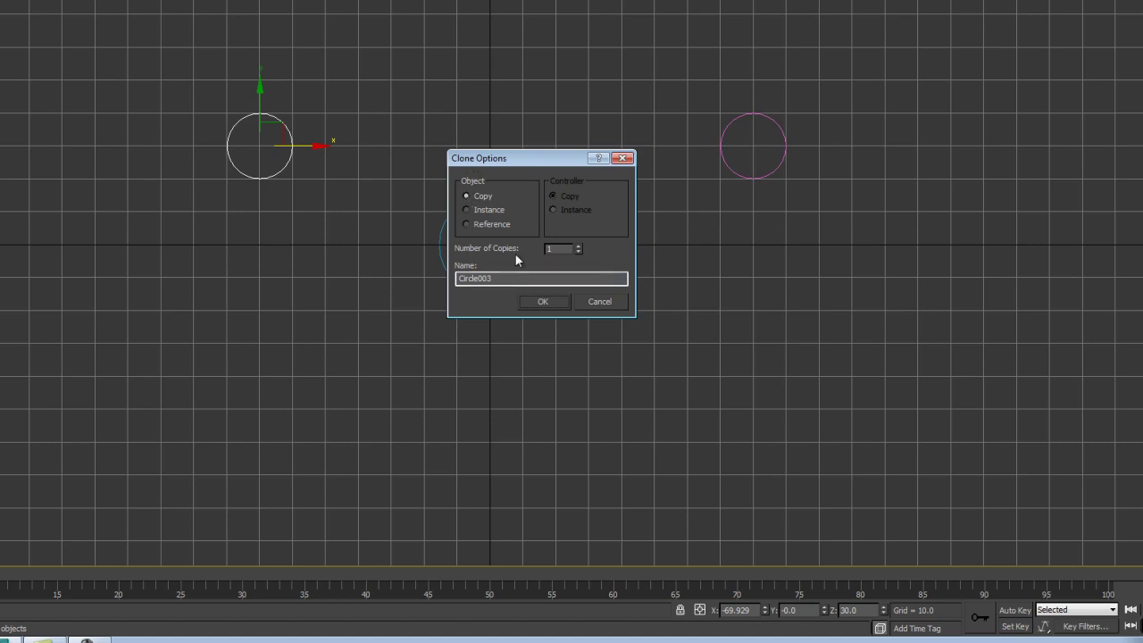
- Accept a single copy and set the left copy, Circle003, to X -80
click(543, 302)
click(301, 197)
click(276, 122)
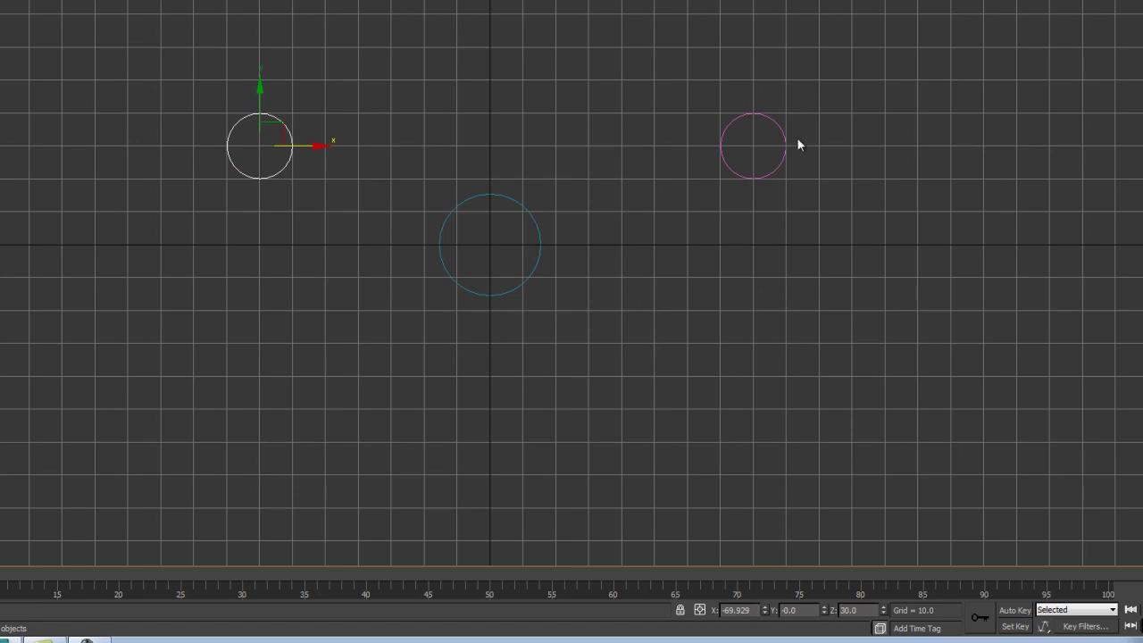
click(763, 117)
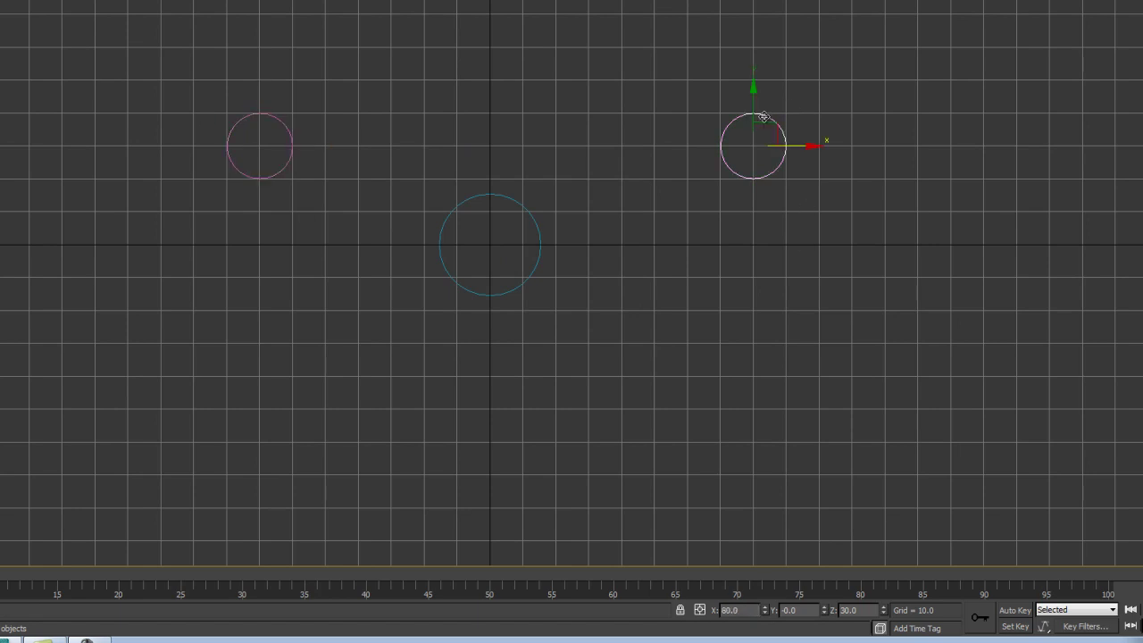
click(274, 117)
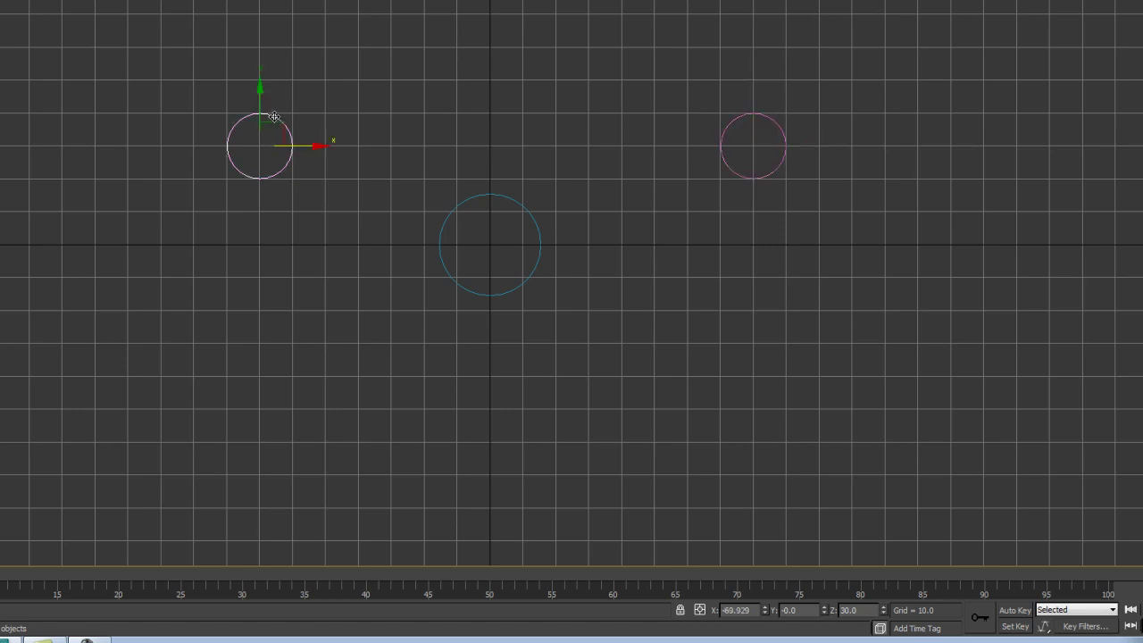
drag(752, 611, 730, 613)
text(-80)
key(Return)
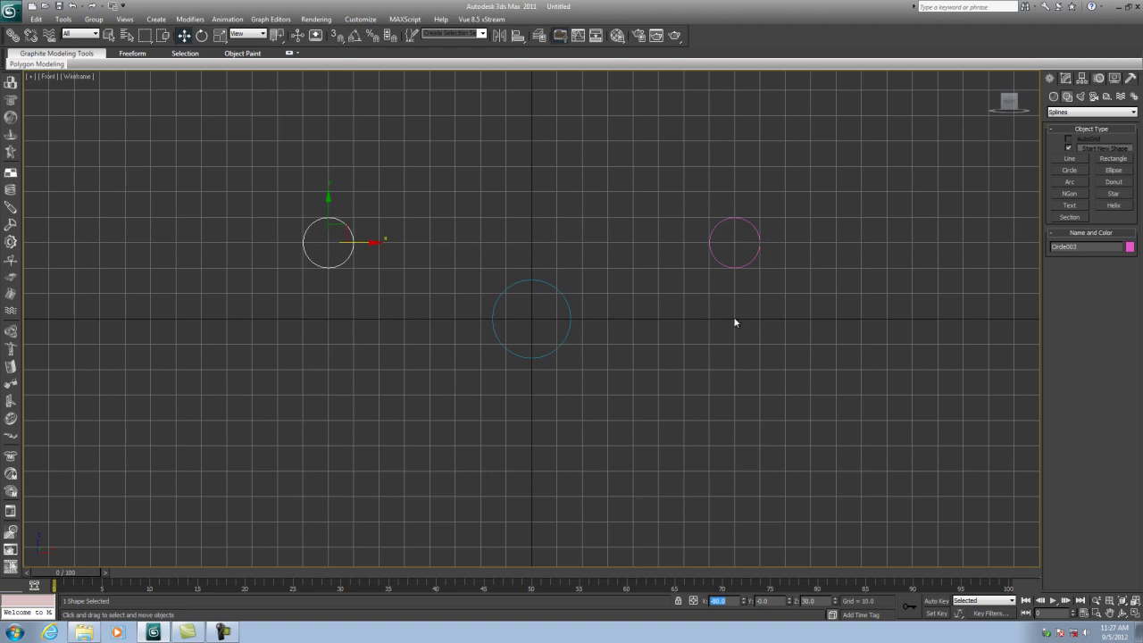
- Deselect everything and Save As CoasterTrack2.max
click(708, 348)
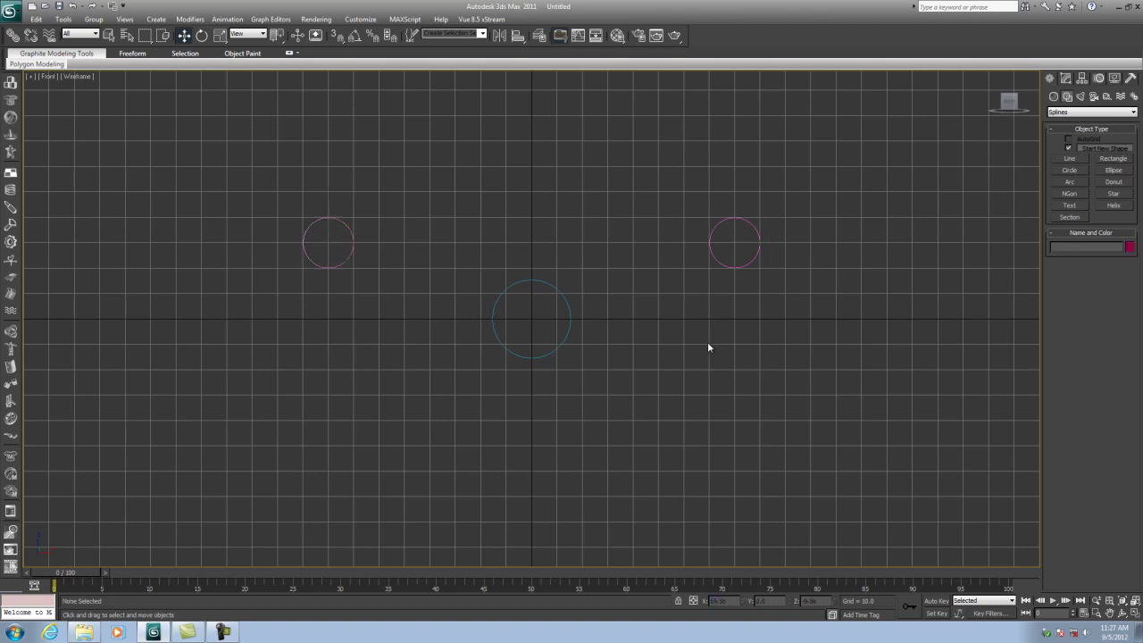
click(19, 11)
click(51, 142)
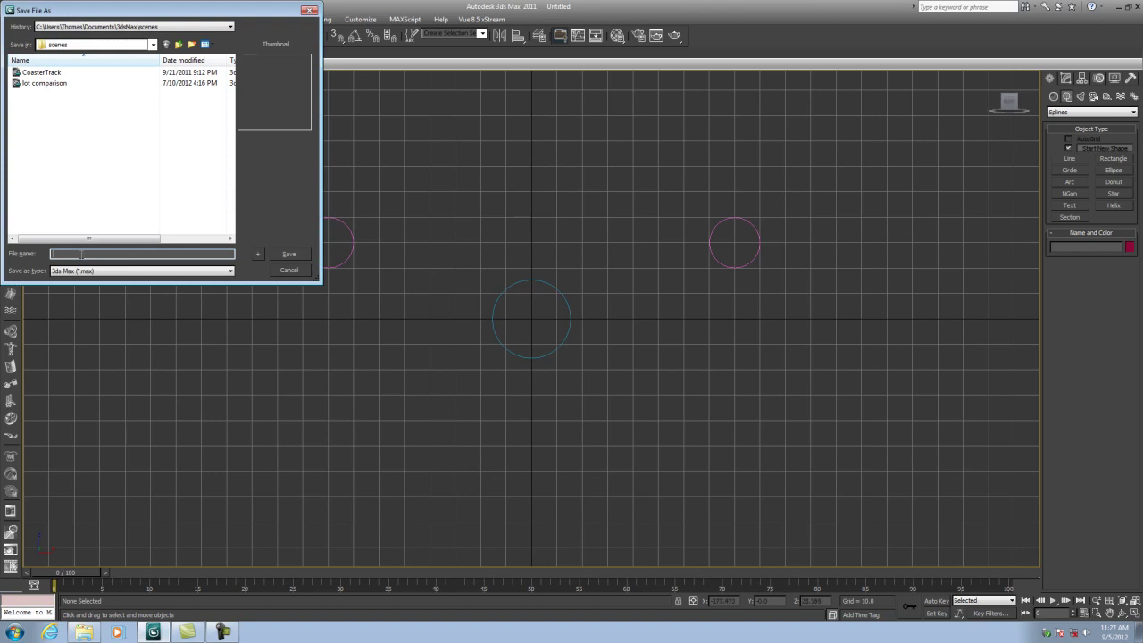
text(Coa)
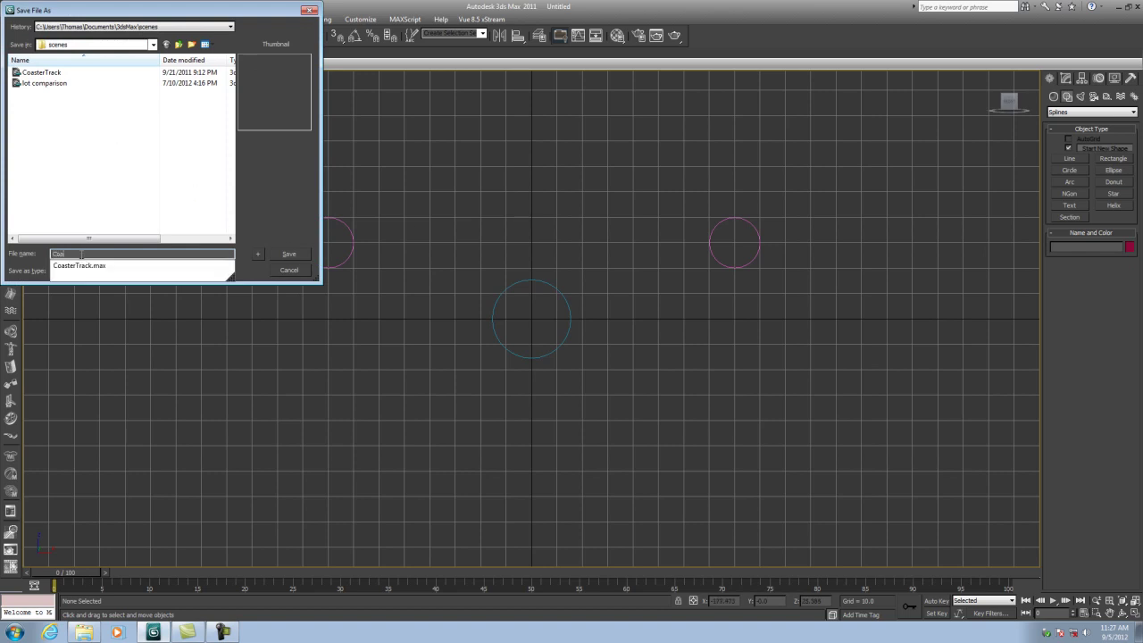
text(sterTrack2)
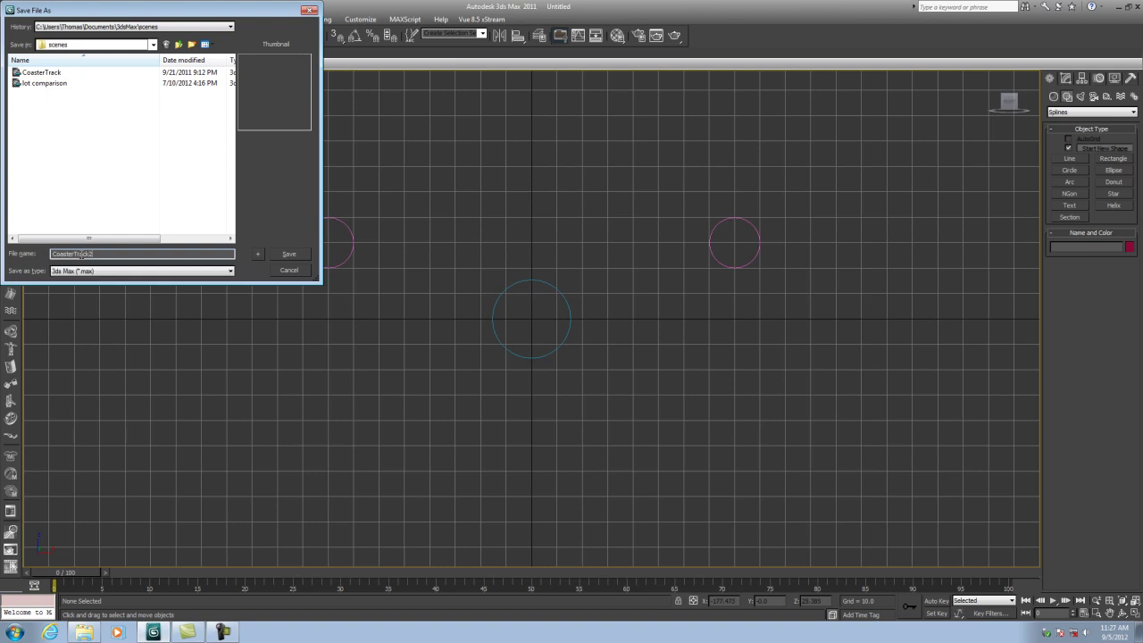
click(295, 254)
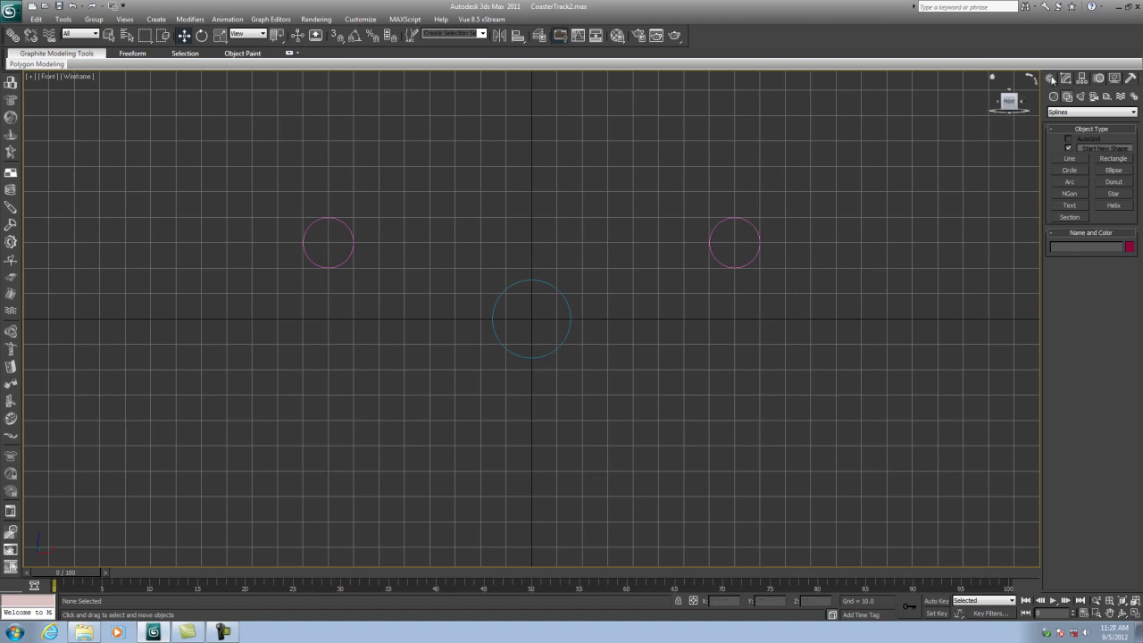
- Activate the Line spline tool, view the LochNess02_640 coaster photo, then minimize the viewer
click(1084, 158)
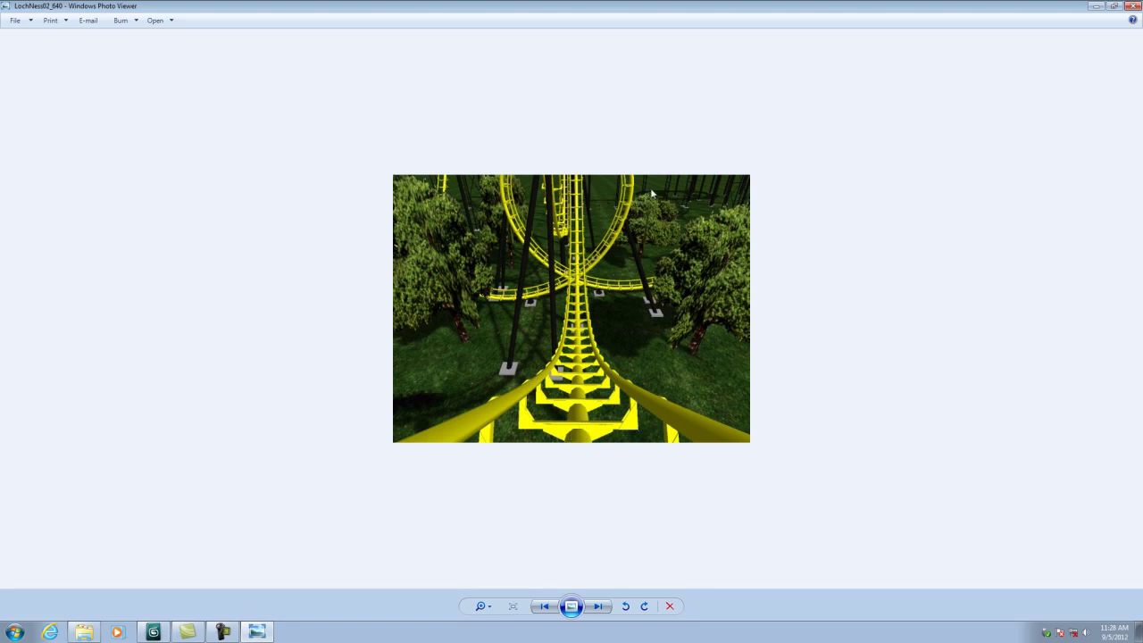
click(1114, 7)
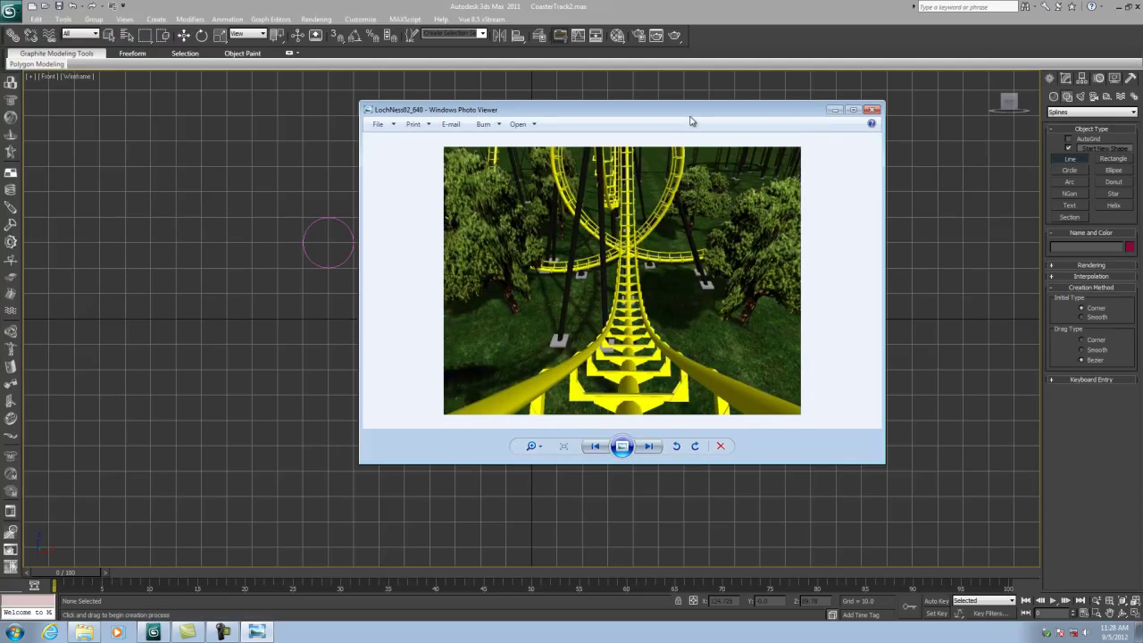
click(833, 109)
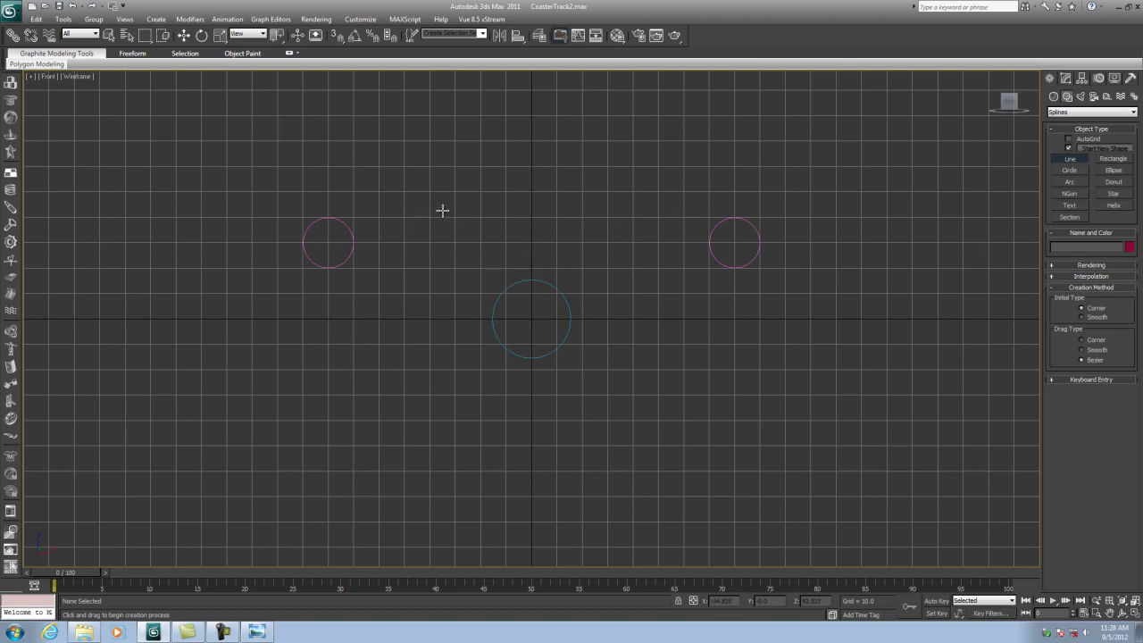
- Draw a short vertical guide line up from the centre circle
click(532, 306)
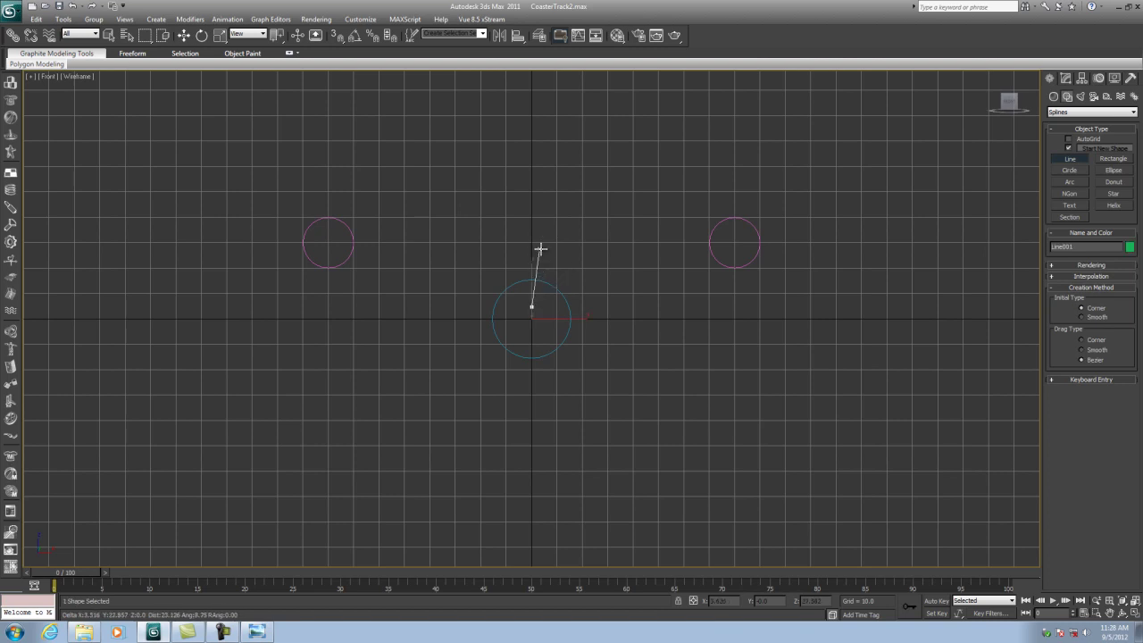
shift+click(570, 242)
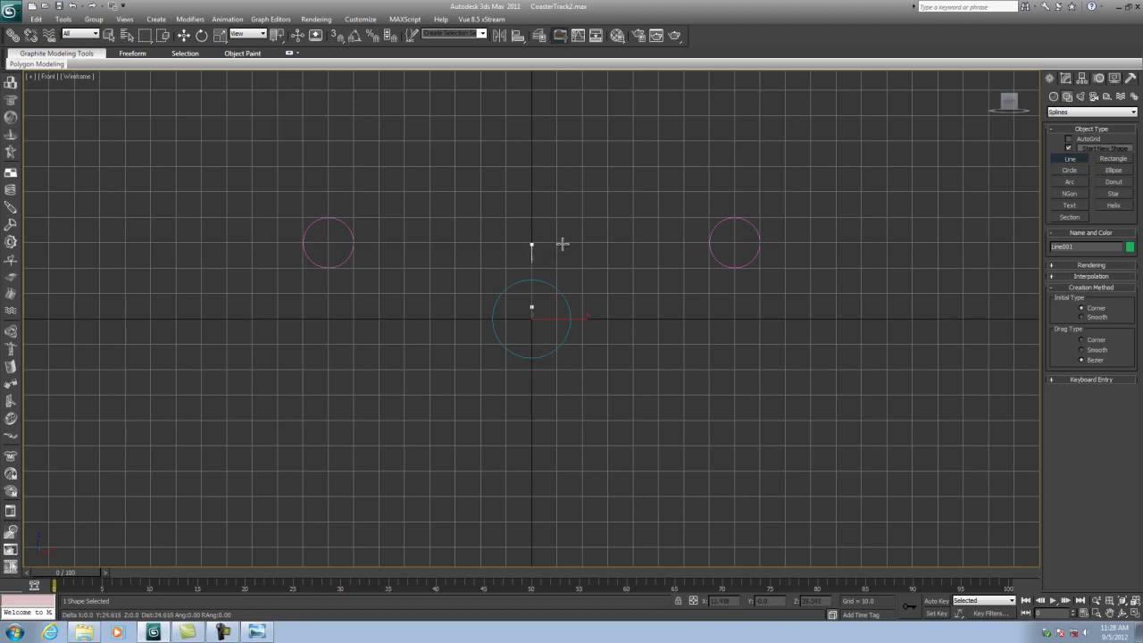
right_click(562, 256)
right_click(743, 220)
- Select the two small side circles together and move them upward along Y
drag(790, 186, 308, 267)
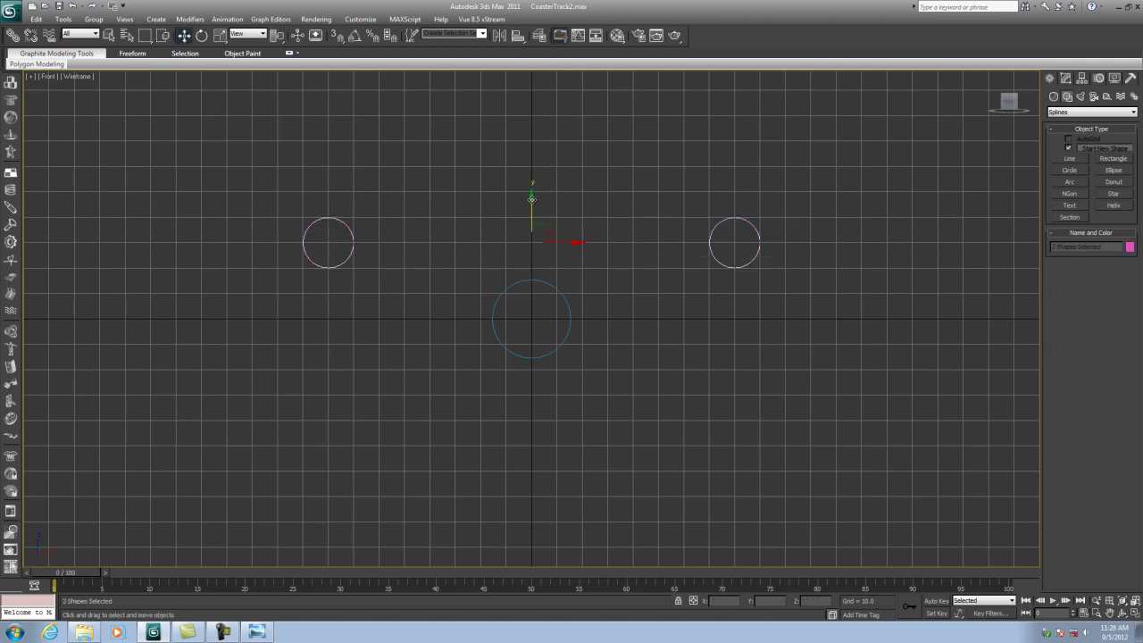
drag(532, 198, 536, 129)
click(630, 245)
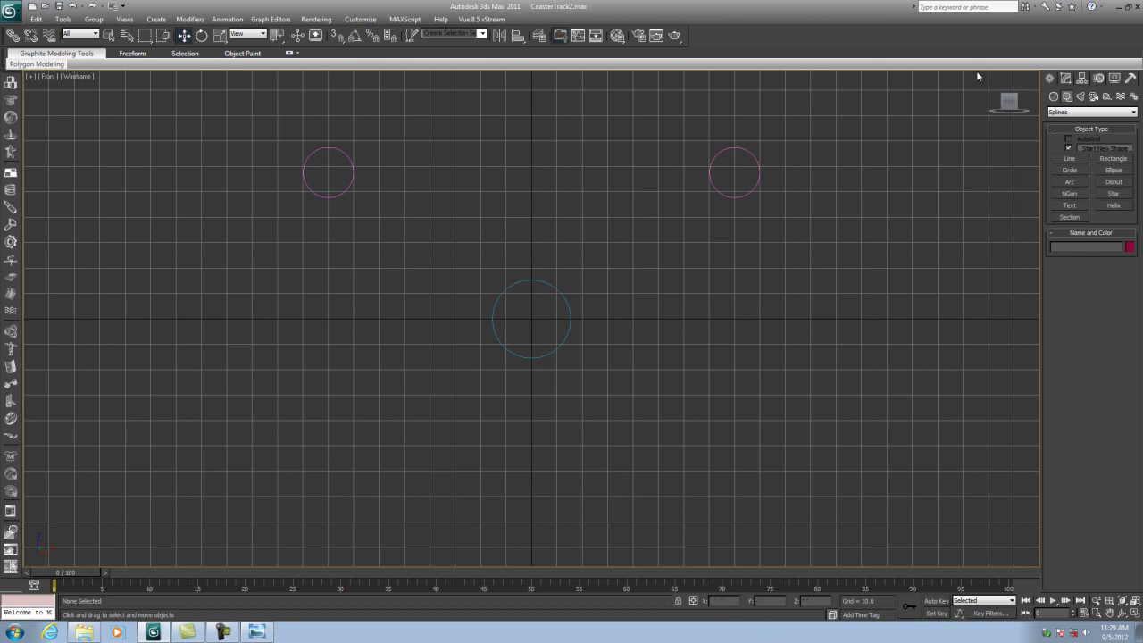
- Start a line at the bottom circle's centre, running up, right, then rising toward the right circle
click(1069, 159)
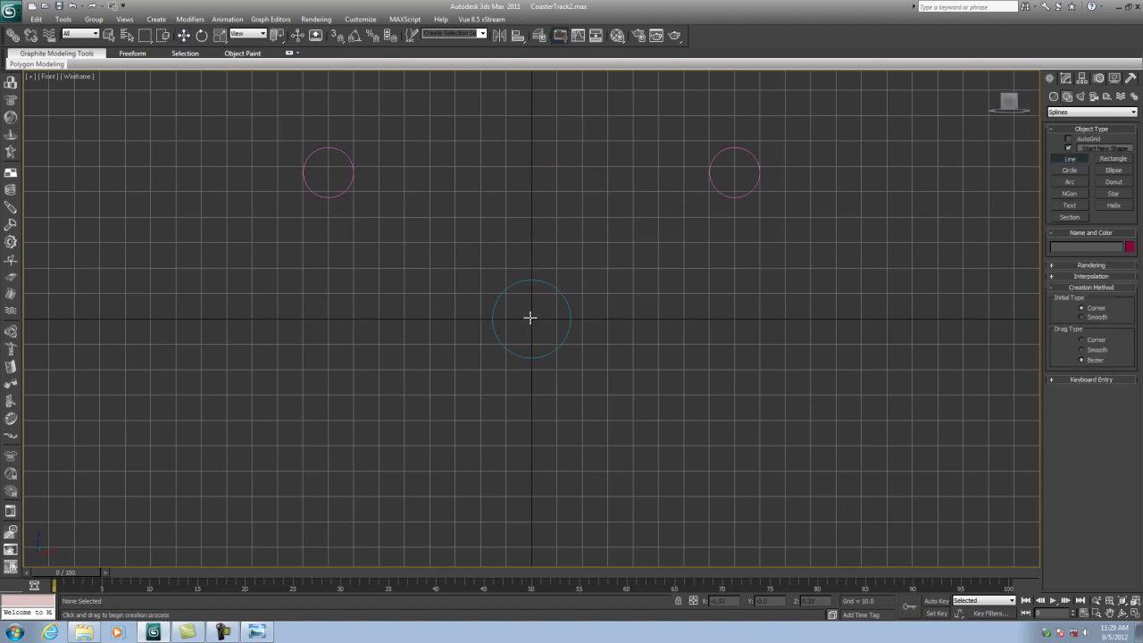
click(531, 317)
shift+click(563, 237)
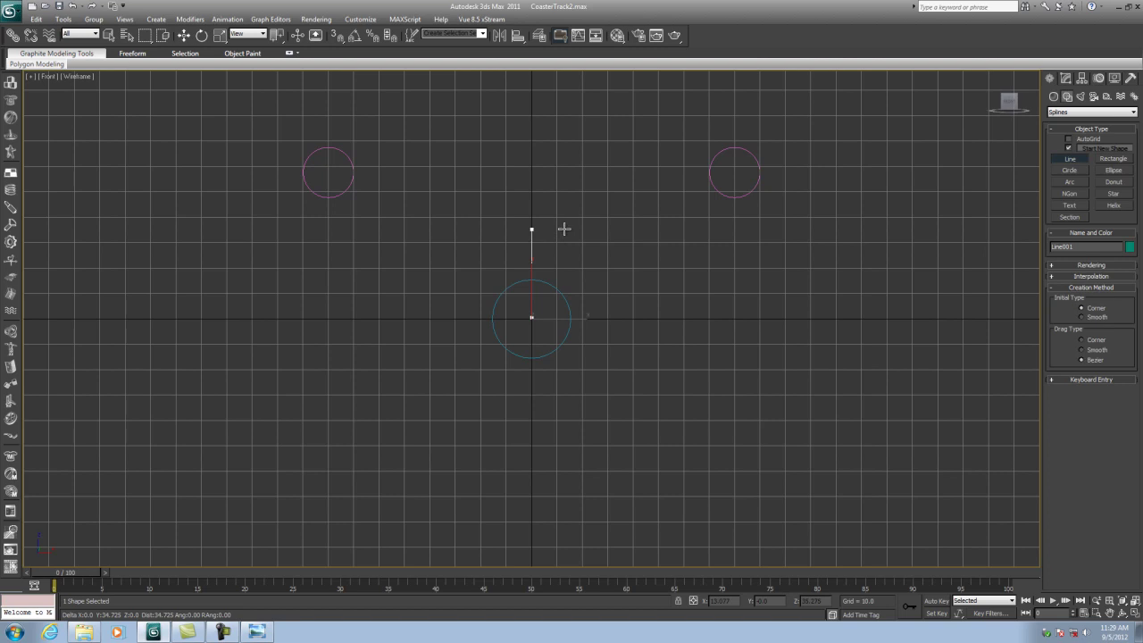
shift+click(564, 229)
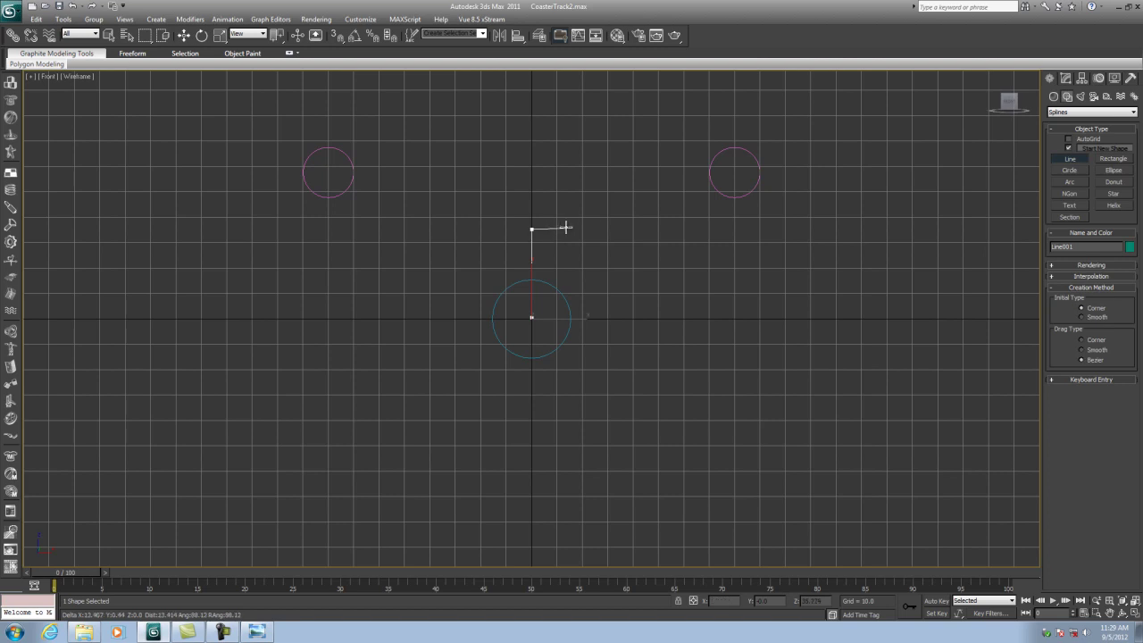
shift+click(717, 215)
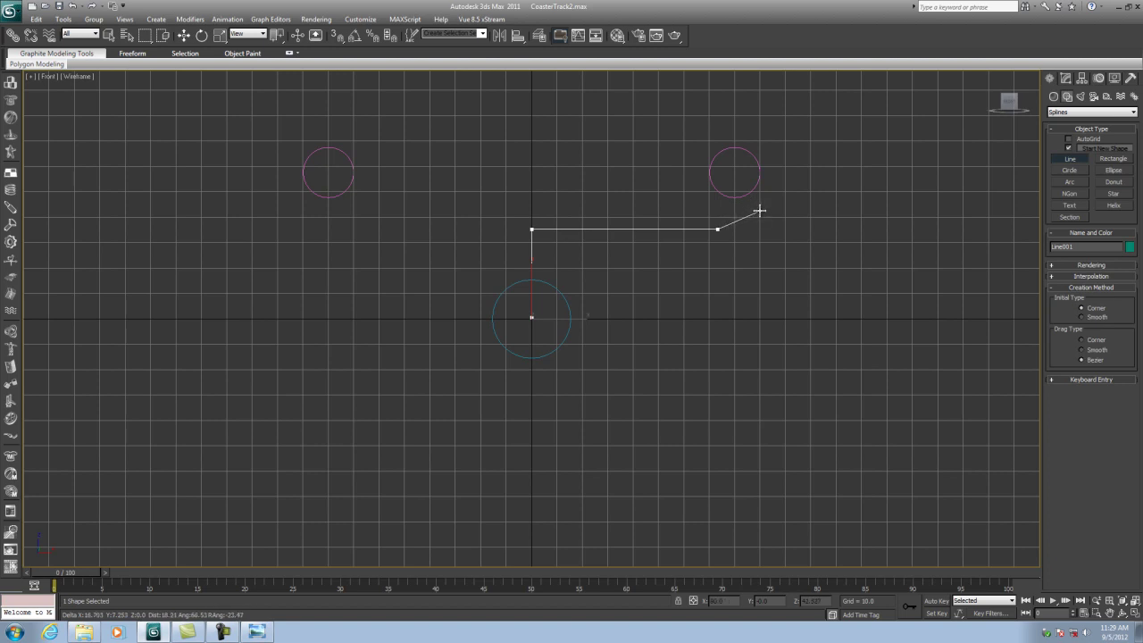
click(759, 210)
shift+click(778, 167)
- Hook the line around the right circle, run it down and back left, and close it
click(751, 153)
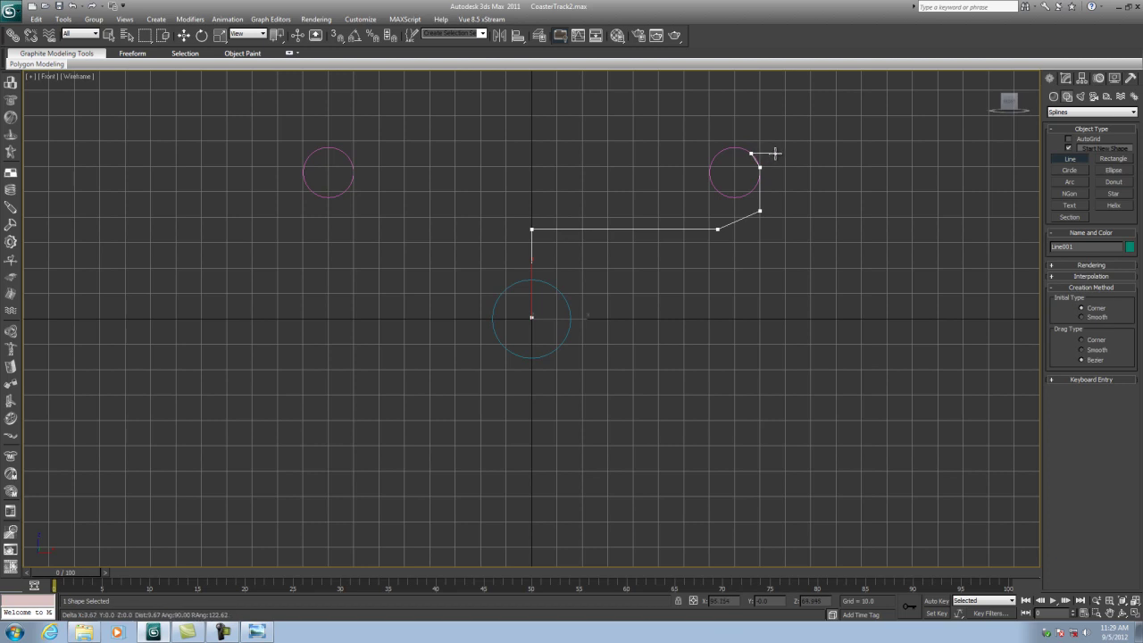
click(778, 153)
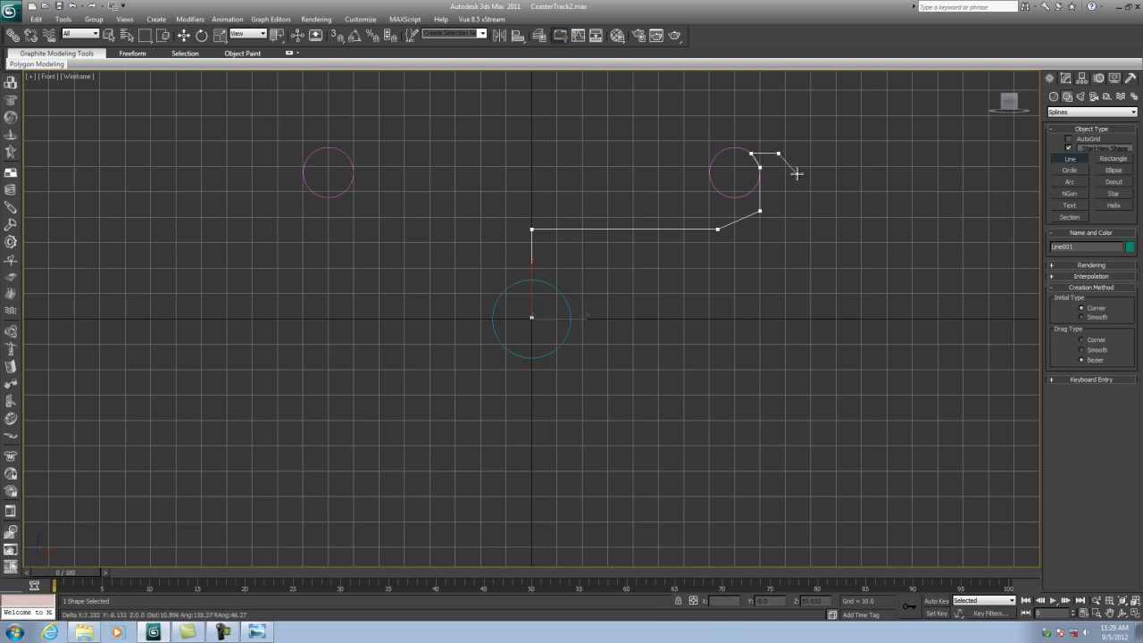
click(798, 173)
click(797, 258)
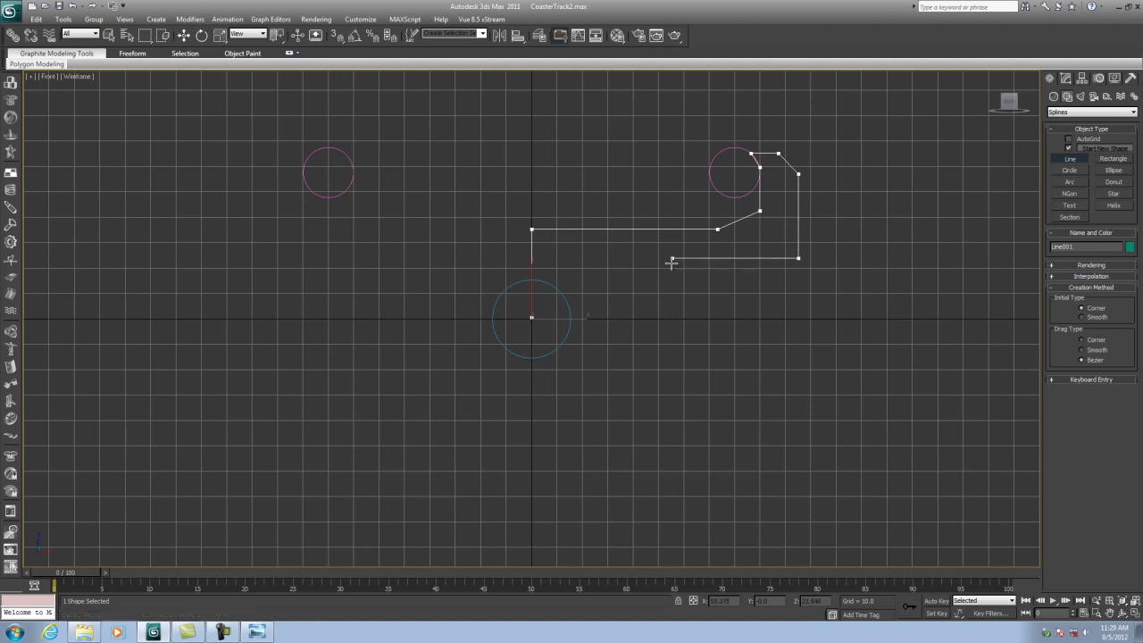
click(644, 258)
click(531, 318)
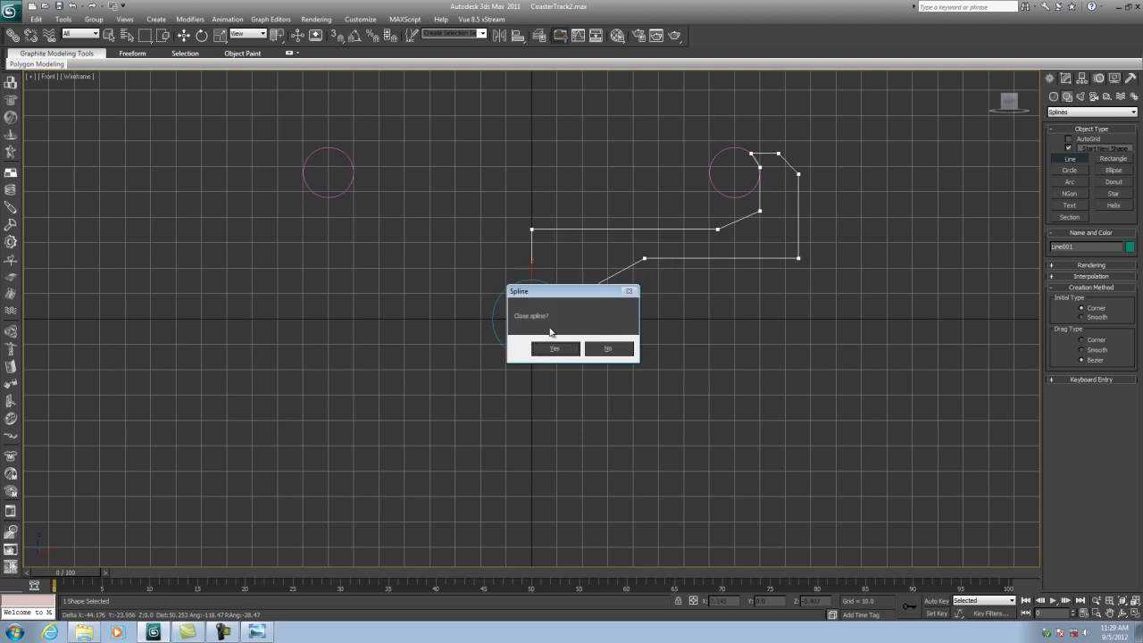
click(546, 344)
middle_drag(729, 316, 653, 361)
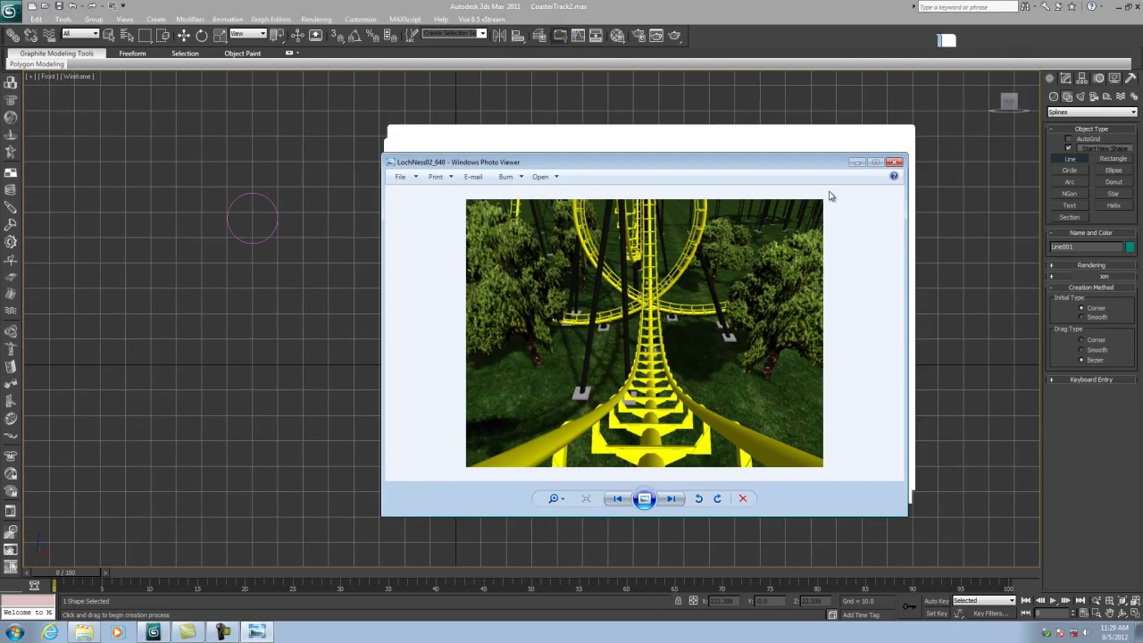
drag(625, 140, 149, 105)
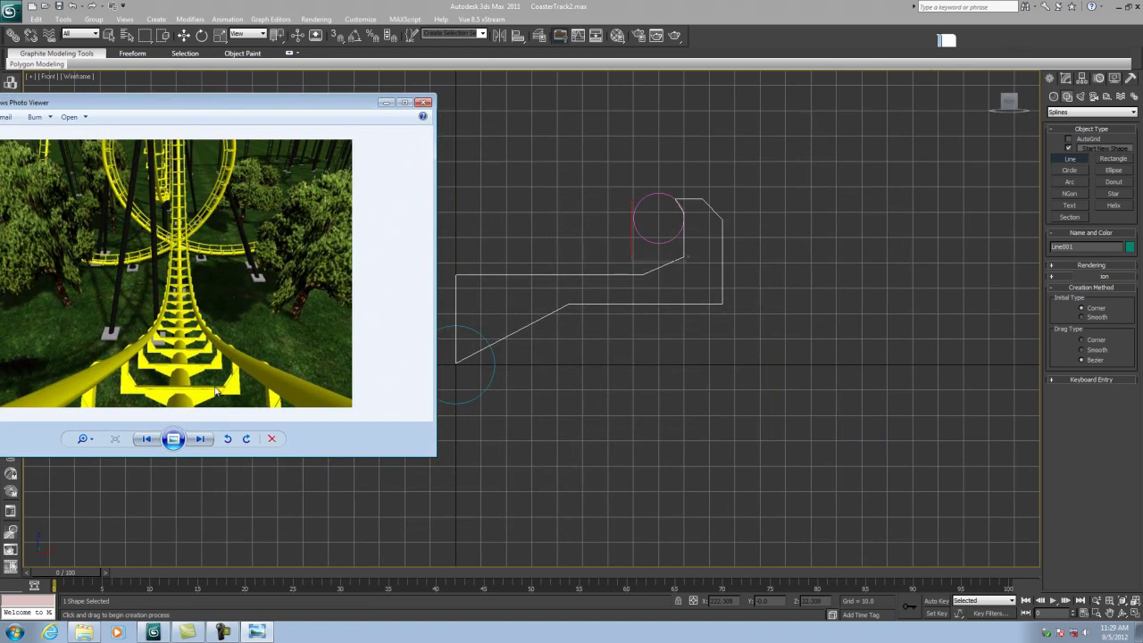
- At vertex level, shift the outline's vertices near the right circle rightward
click(425, 103)
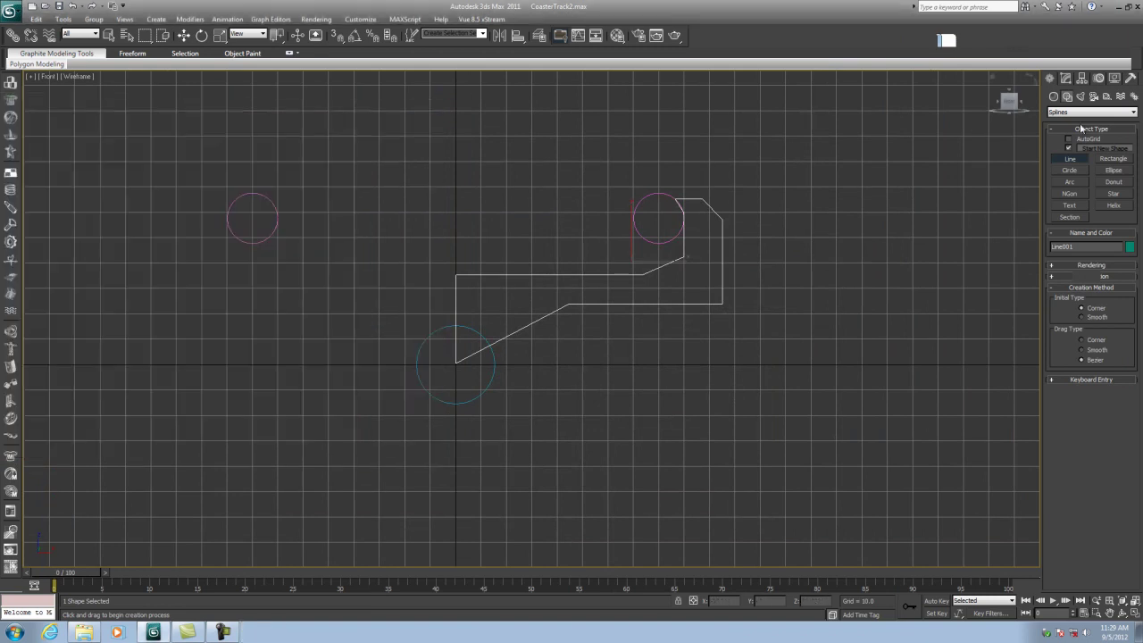
click(1064, 79)
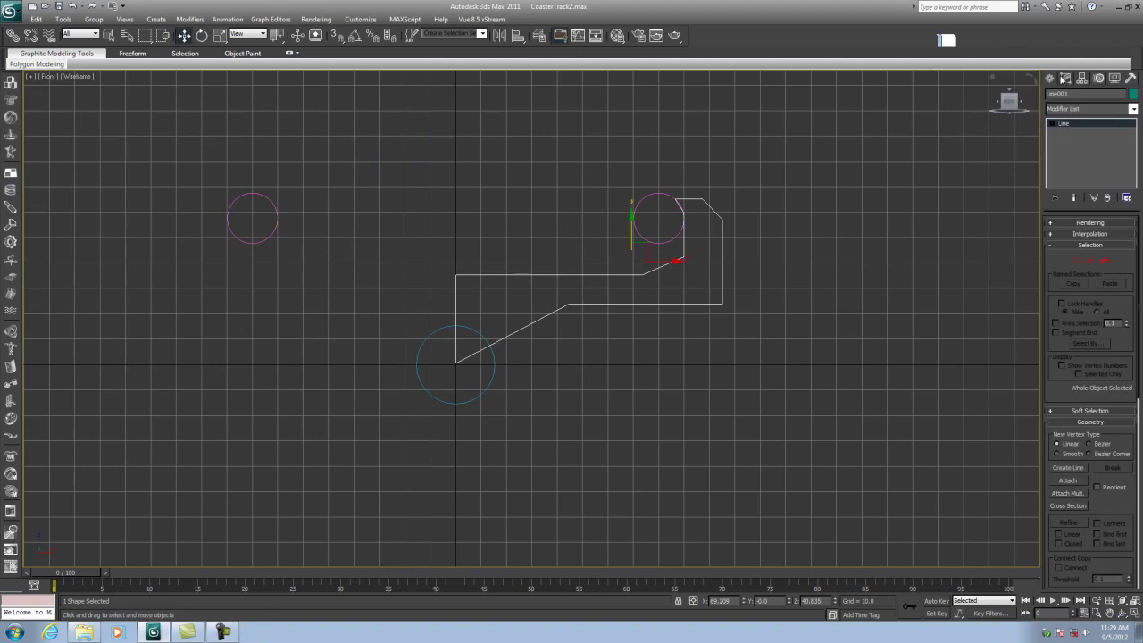
click(1077, 262)
drag(620, 269, 716, 274)
ctrl+click(683, 257)
click(644, 291)
click(658, 275)
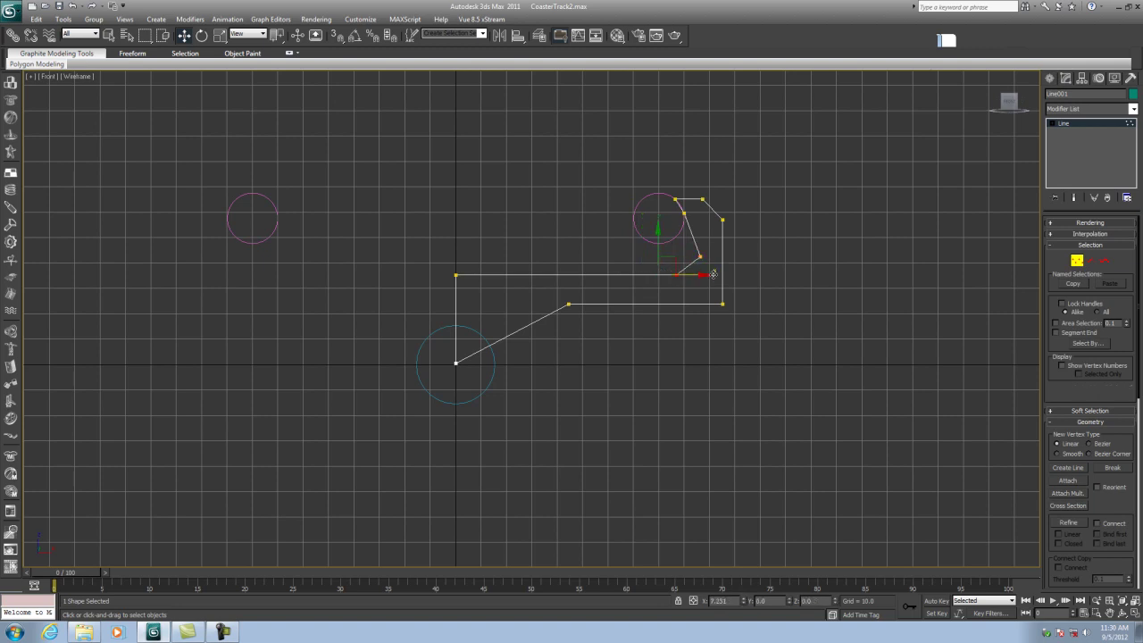
click(684, 212)
drag(712, 211, 725, 212)
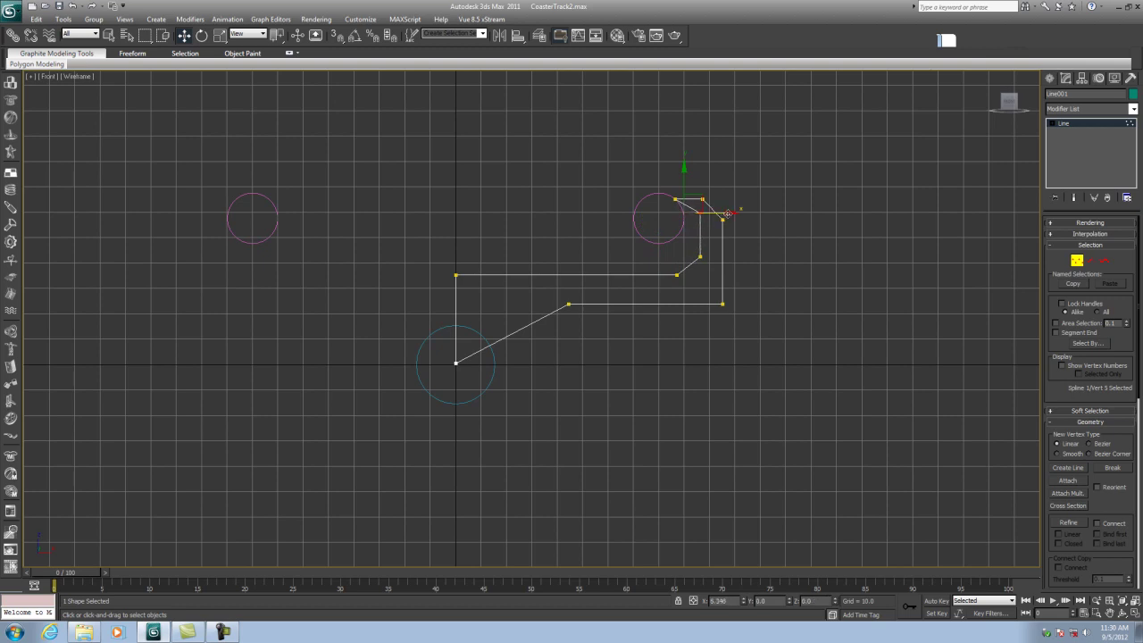
- Lower the upper-right corners around the circle, then leave vertex level
click(676, 199)
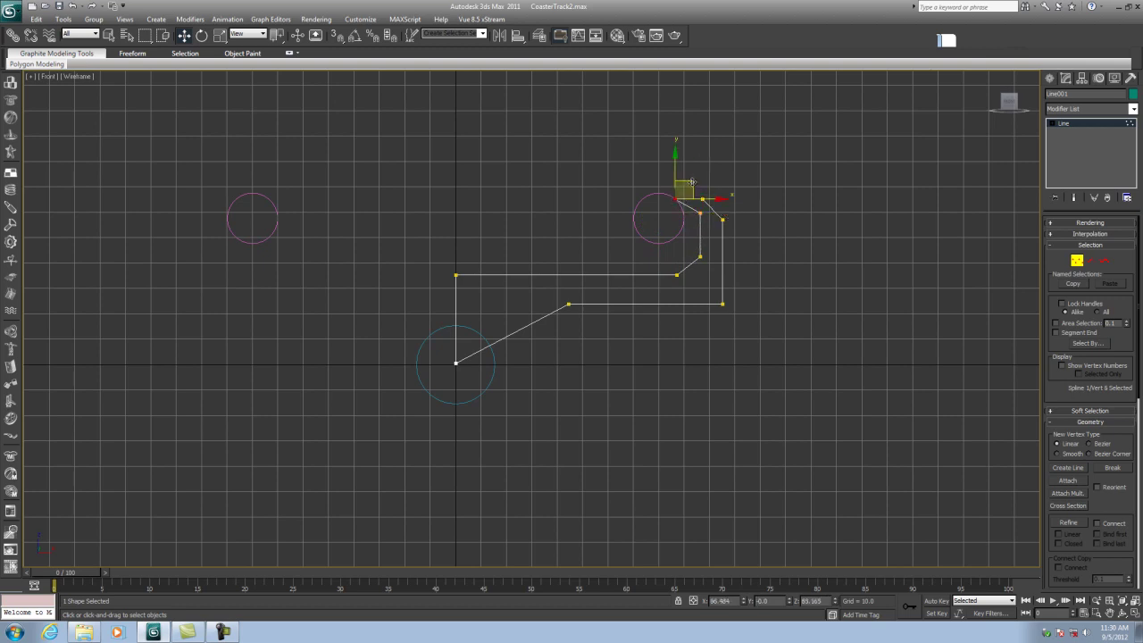
mouse_move(681, 191)
mouse_down()
mouse_move(680, 207)
mouse_move(706, 180)
mouse_move(689, 181)
mouse_up()
click(703, 198)
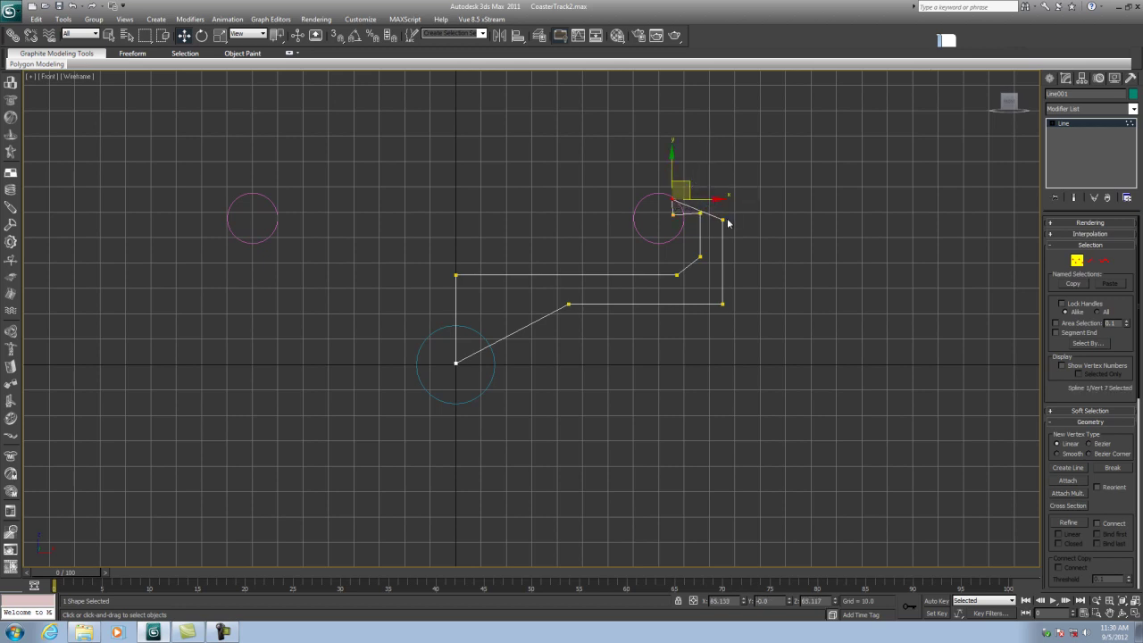
mouse_move(723, 219)
mouse_down()
mouse_move(721, 201)
mouse_move(695, 224)
mouse_move(722, 217)
mouse_up()
click(721, 205)
click(700, 220)
click(749, 268)
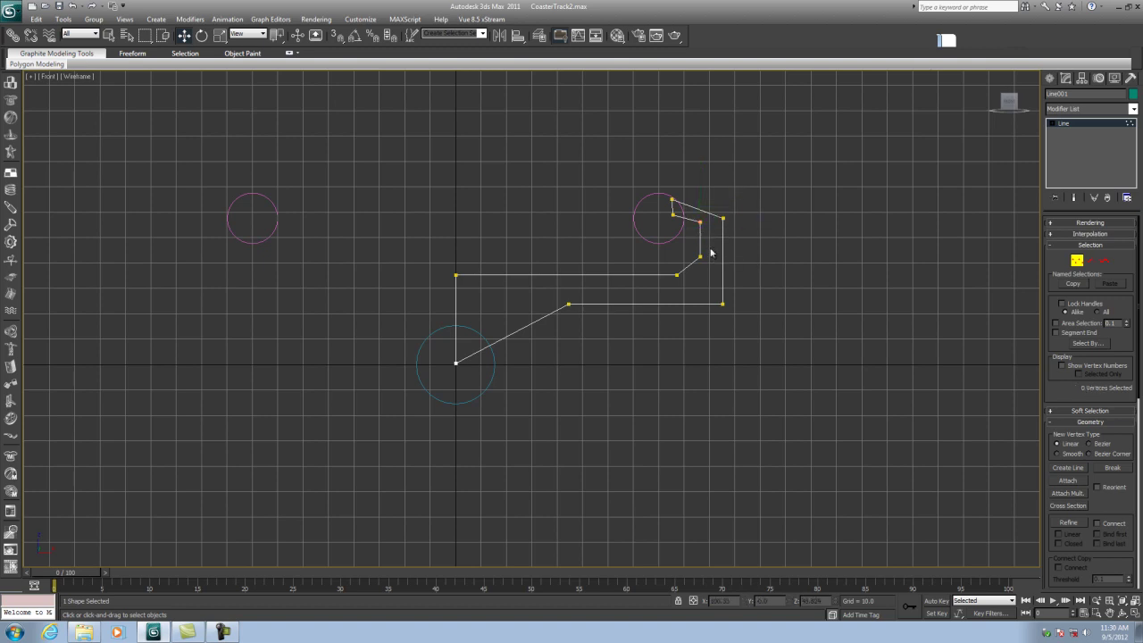
click(1076, 259)
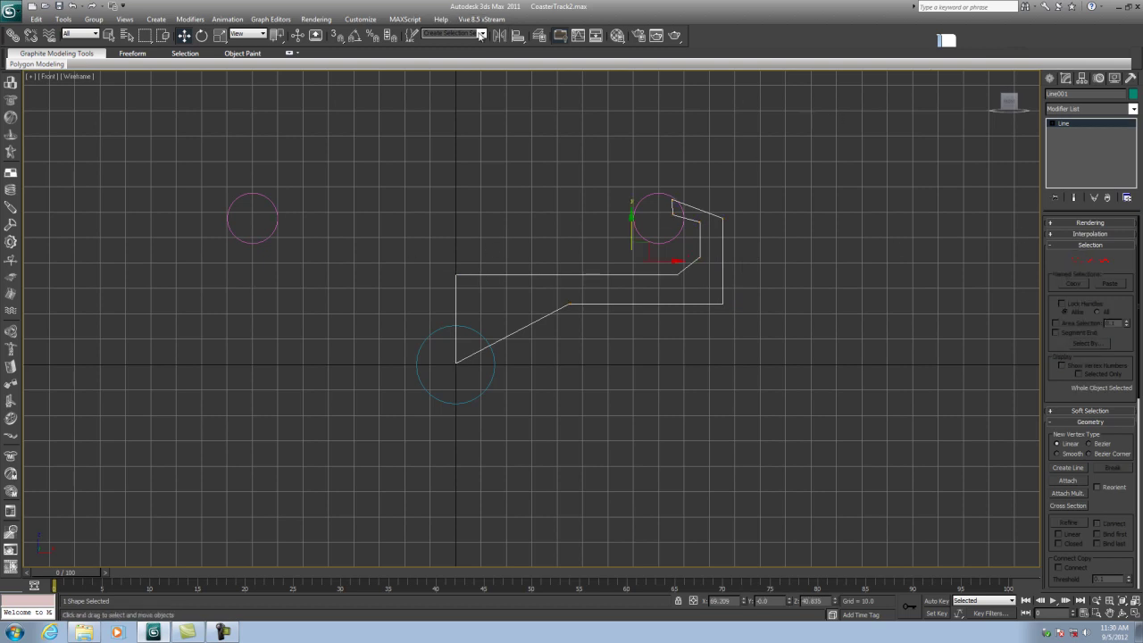
- Try Mirror settings on the outline, switching between Y and X axes, then cancel
click(482, 34)
click(500, 35)
click(499, 35)
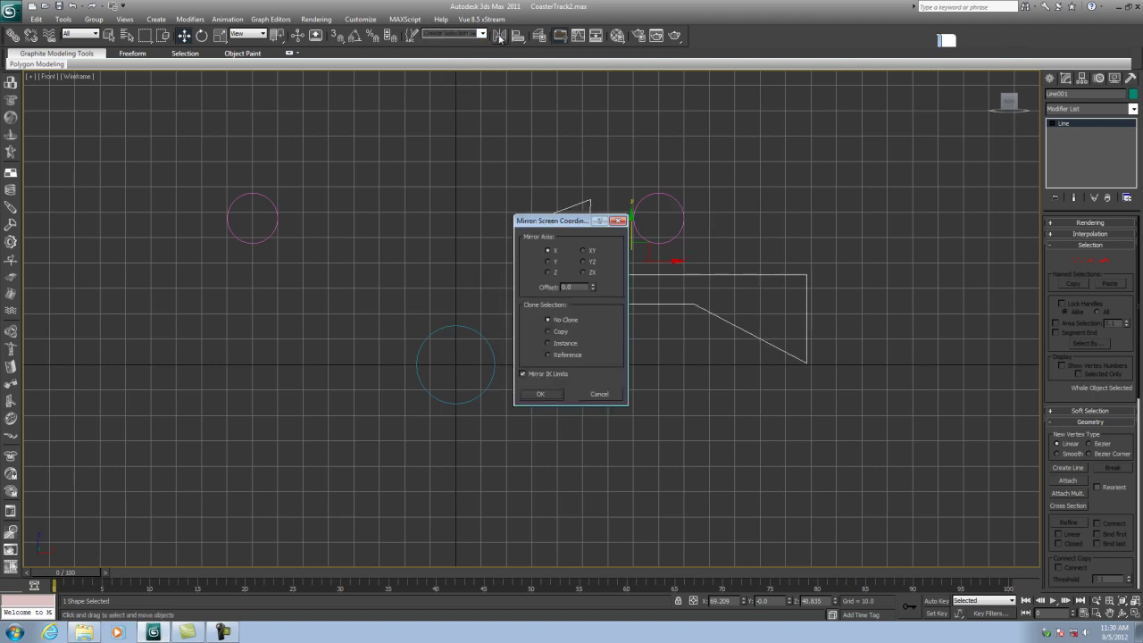
drag(571, 228, 261, 223)
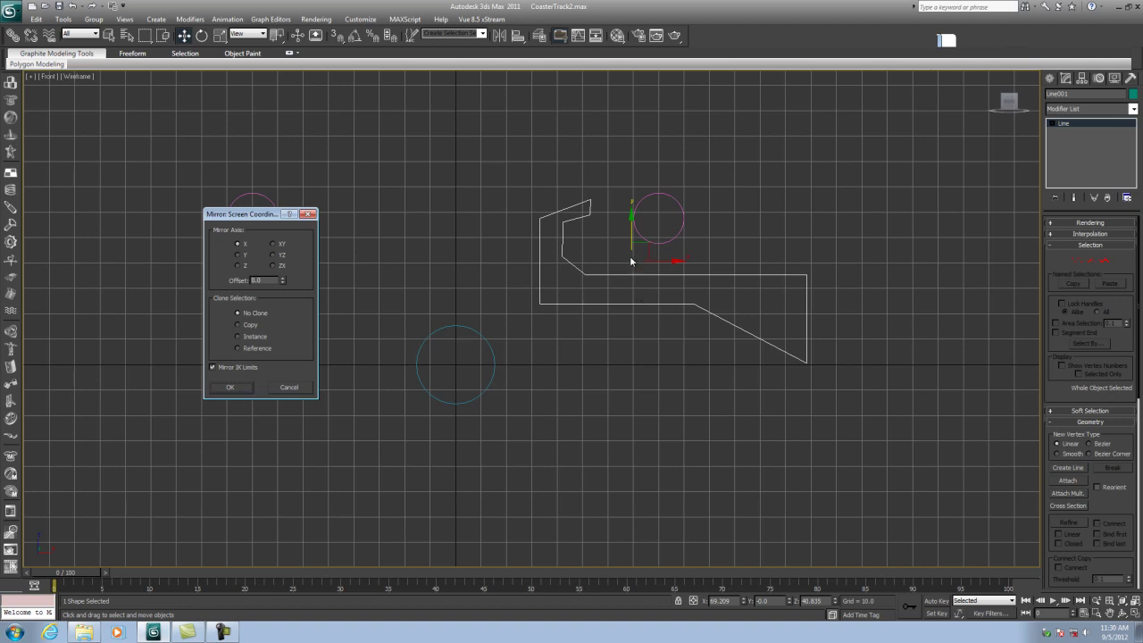
click(238, 255)
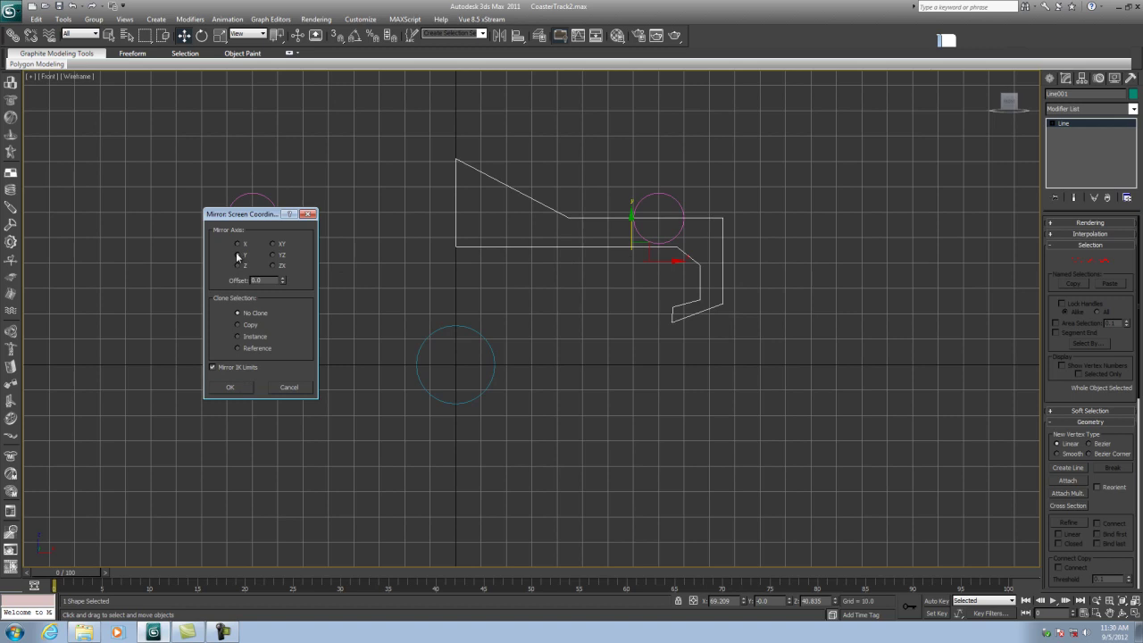
click(239, 245)
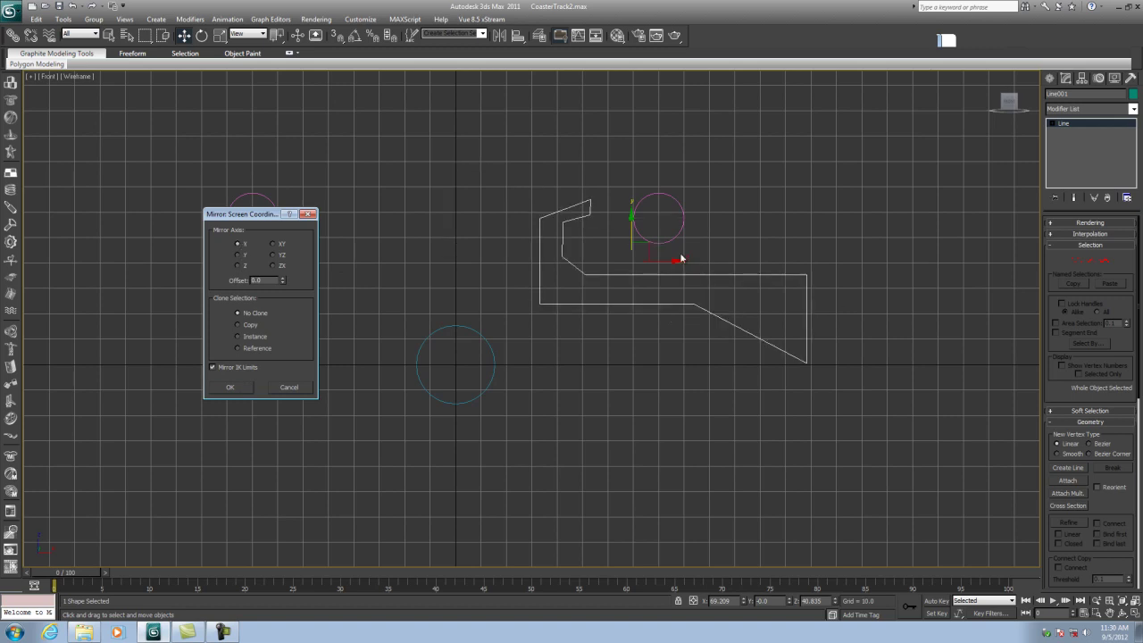
click(238, 325)
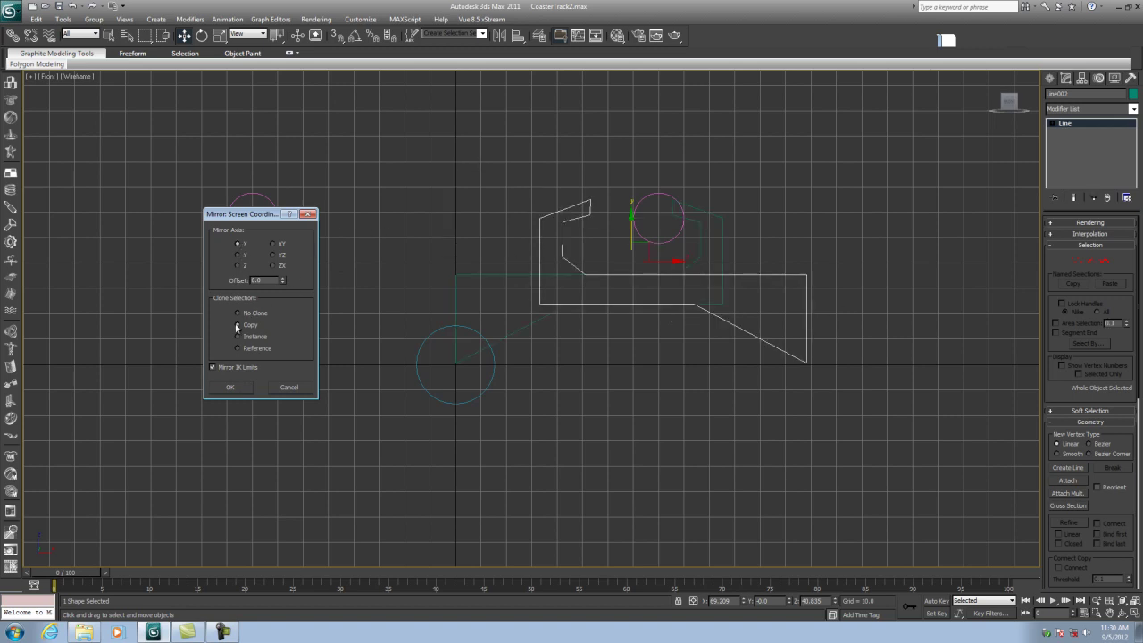
click(307, 215)
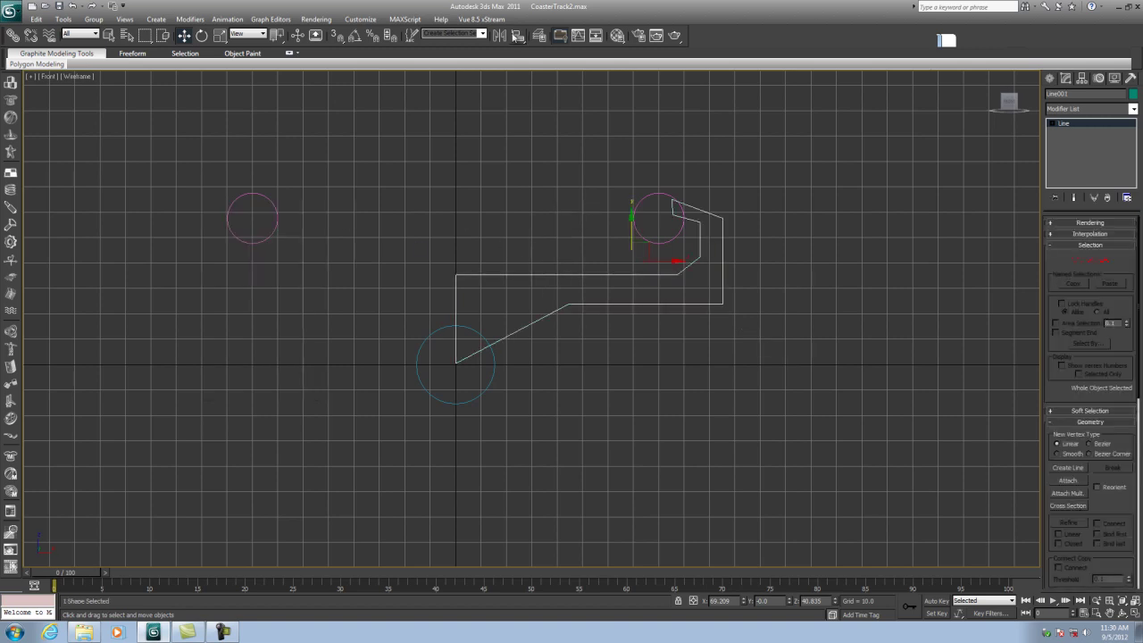
- Mirror a copy of the outline on X and move Line002 onto the left circle
click(499, 34)
click(557, 334)
click(540, 394)
drag(670, 261, 320, 261)
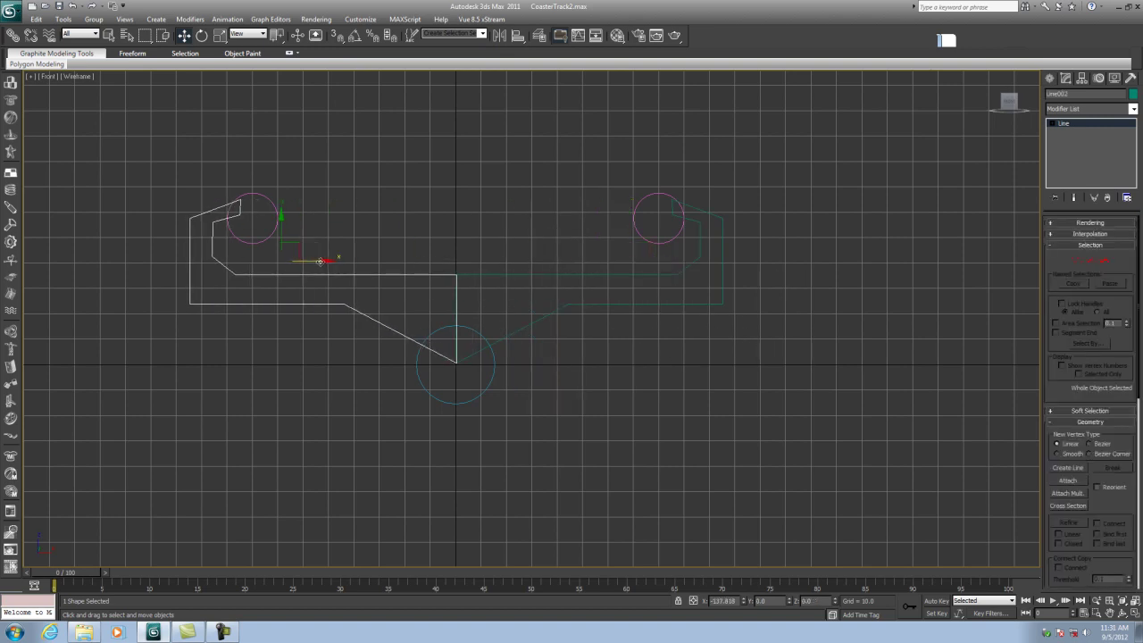
- Undo the mirrored copy and its move, then reselect the original outline
click(71, 6)
click(72, 7)
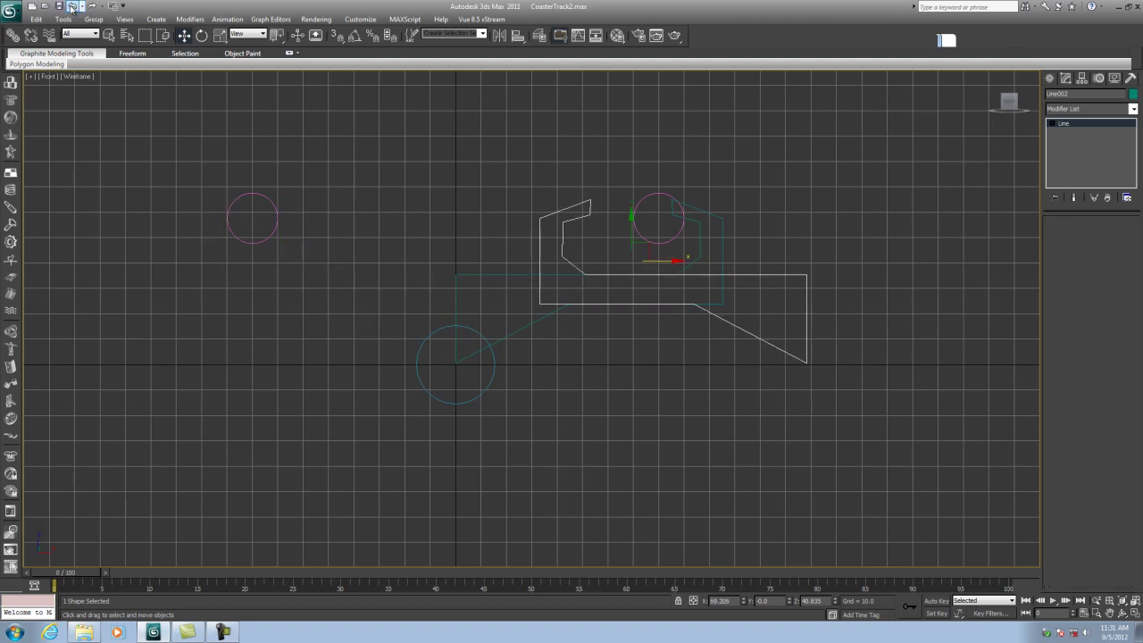
click(600, 417)
click(563, 275)
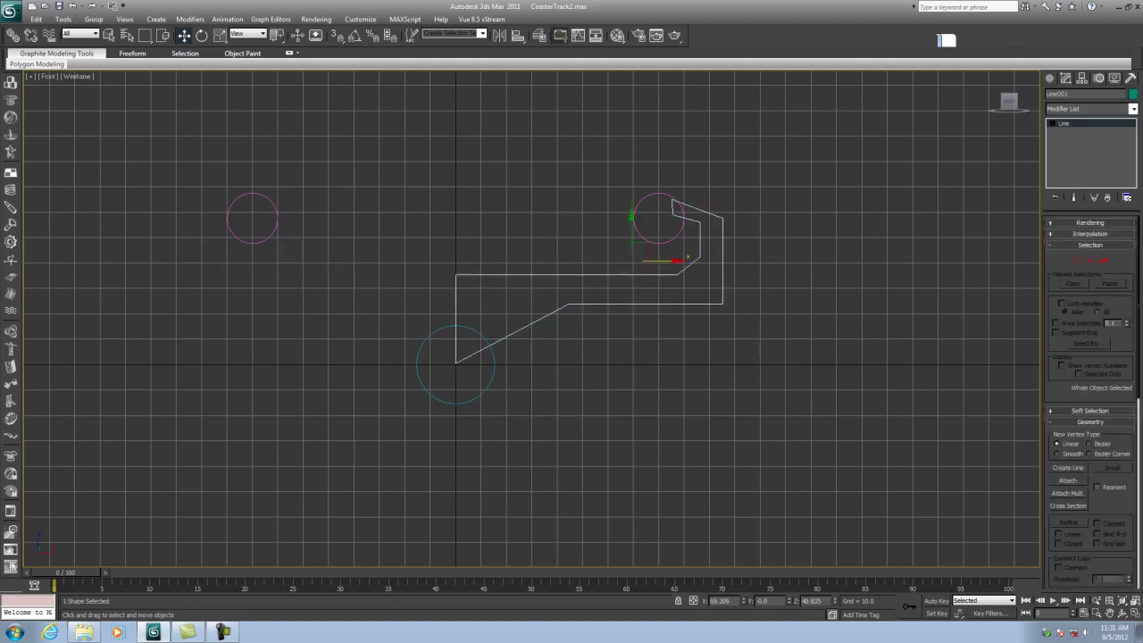
- Move the outline's pivot alone to X 0, Z 0, the bottom circle's centre
click(1081, 79)
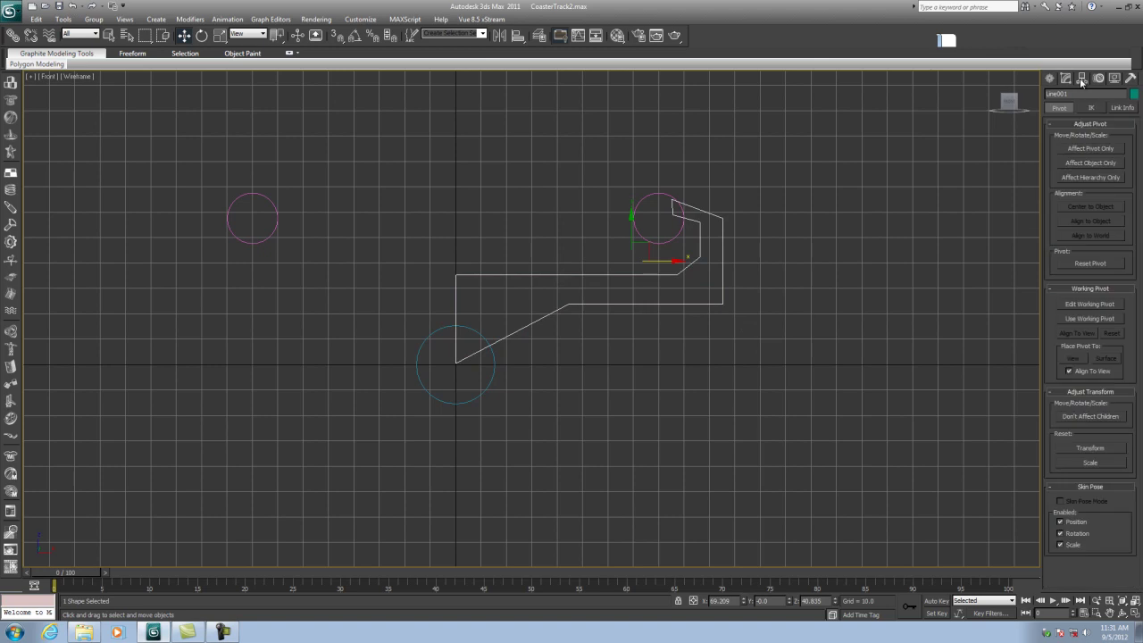
click(1083, 149)
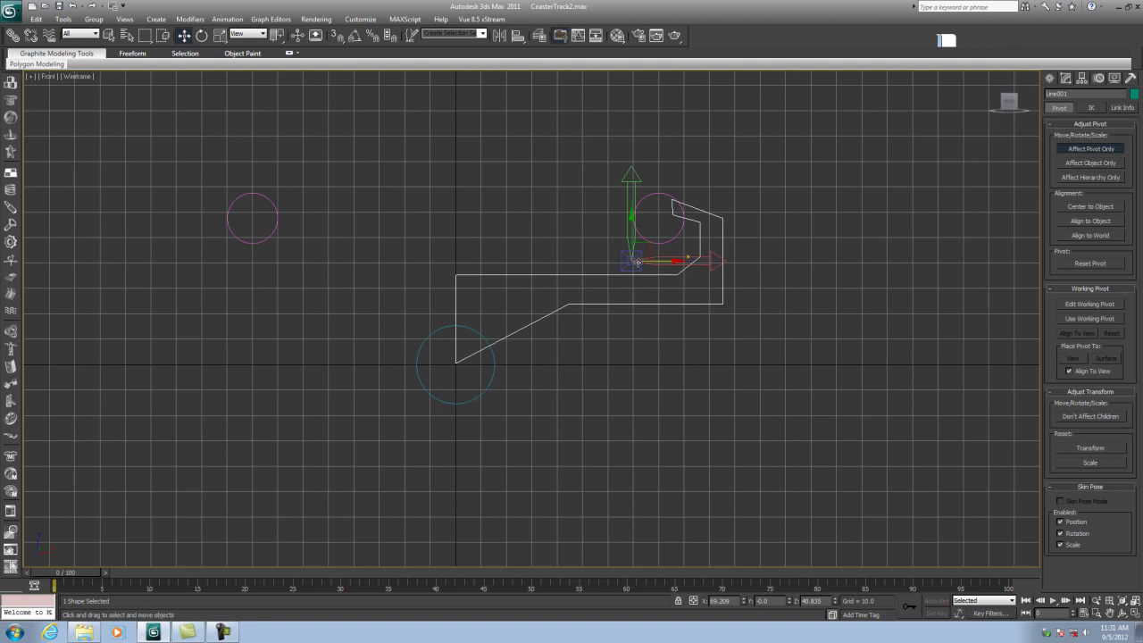
double_click(724, 601)
text(0)
key(Tab)
key(Tab)
text(0)
click(662, 451)
click(1089, 149)
- Mirror a copy of the outline on the X axis and select both outlines
click(561, 274)
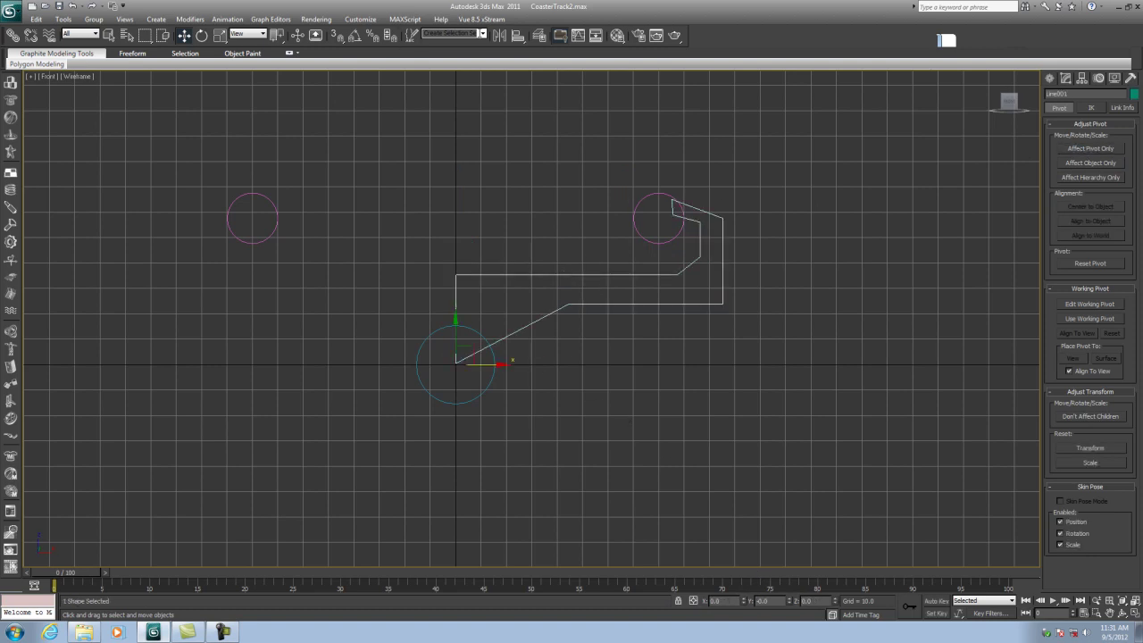
click(500, 35)
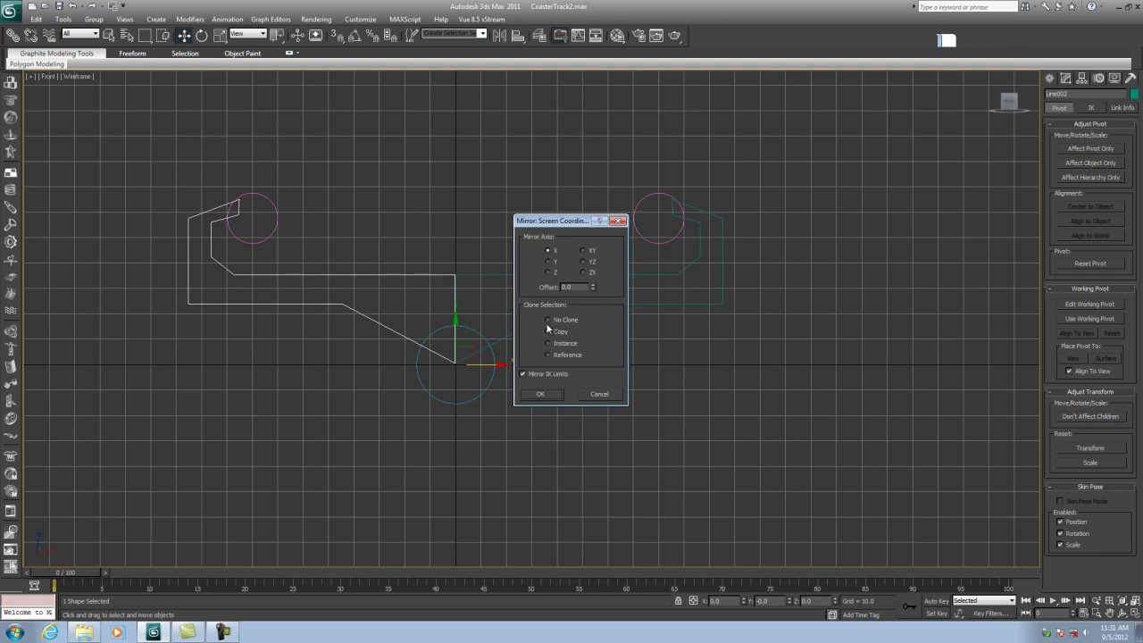
click(551, 399)
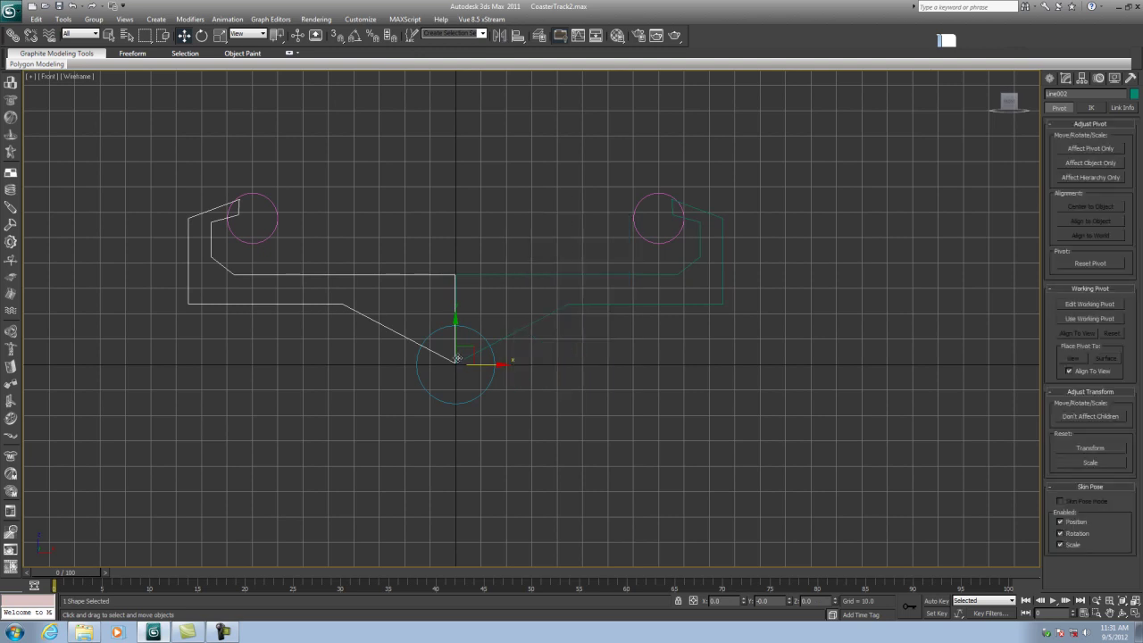
click(686, 355)
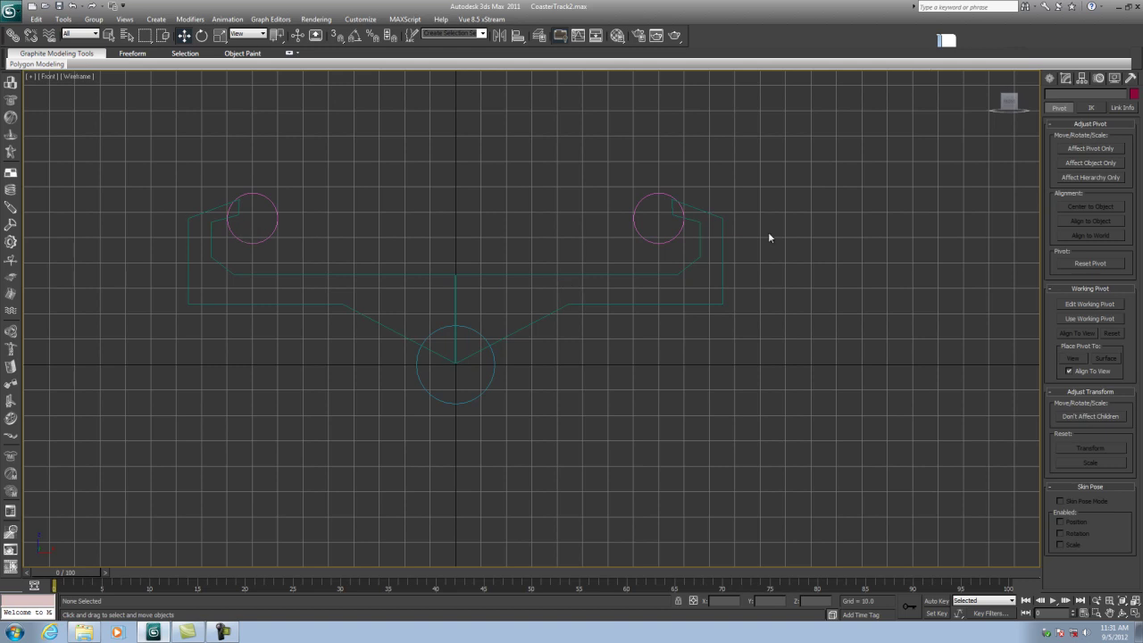
mouse_move(566, 244)
mouse_down()
mouse_move(489, 298)
mouse_move(290, 384)
mouse_up()
- Colour the whole cross-section beige and save the scene
drag(745, 153, 209, 384)
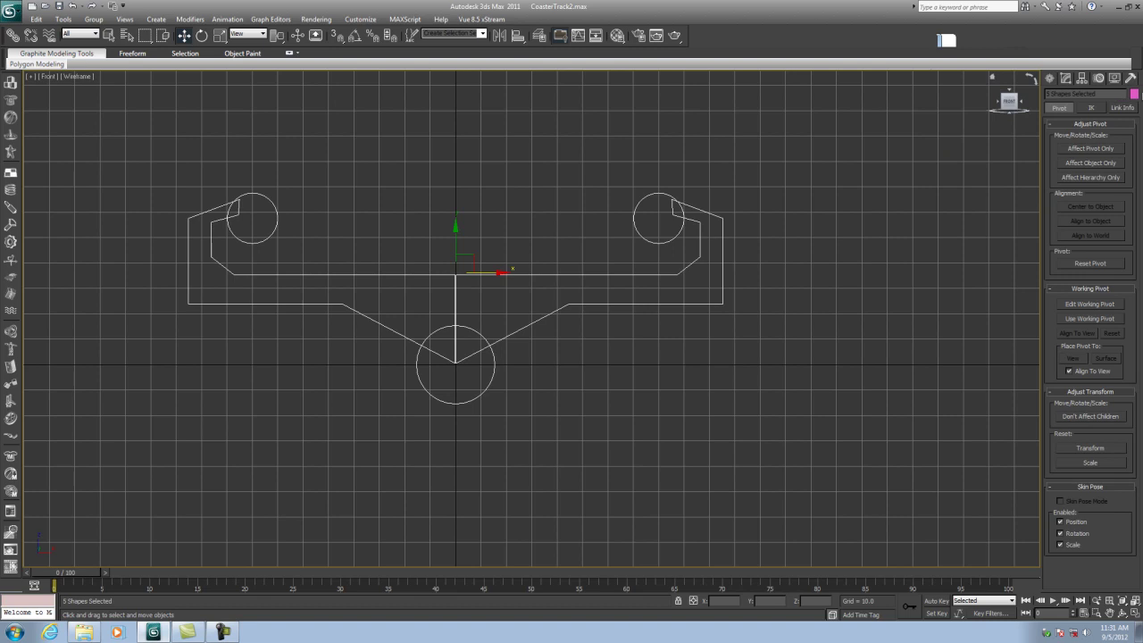
click(1134, 94)
click(509, 270)
click(628, 376)
click(721, 384)
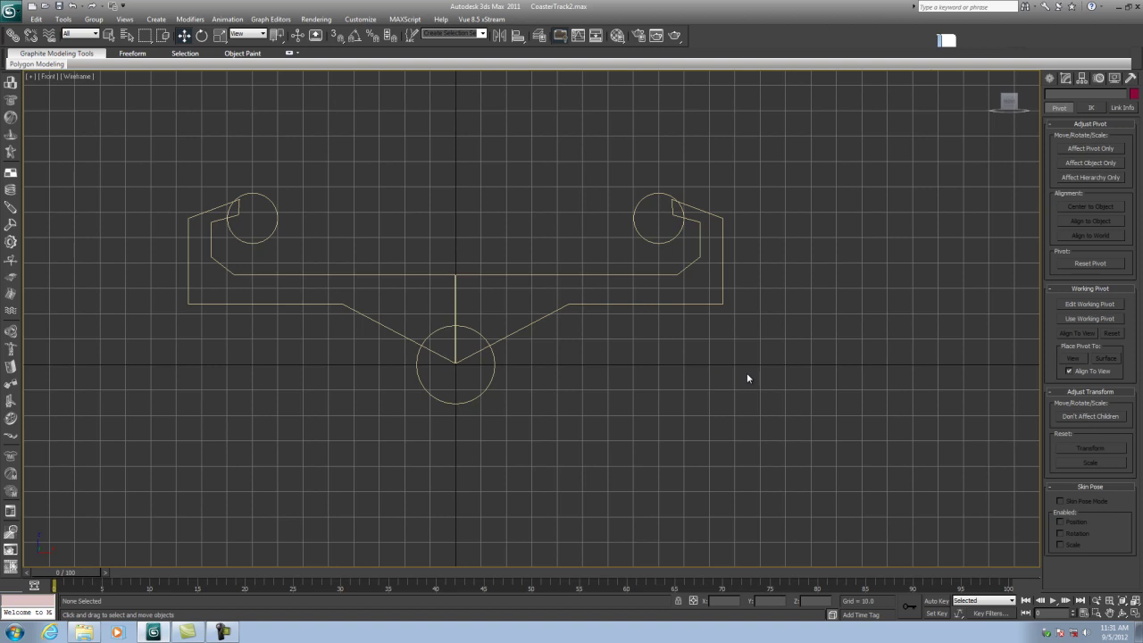
click(11, 10)
click(18, 114)
- Maximize the Perspective viewport and orbit, zoom and pan to frame the track
click(1137, 614)
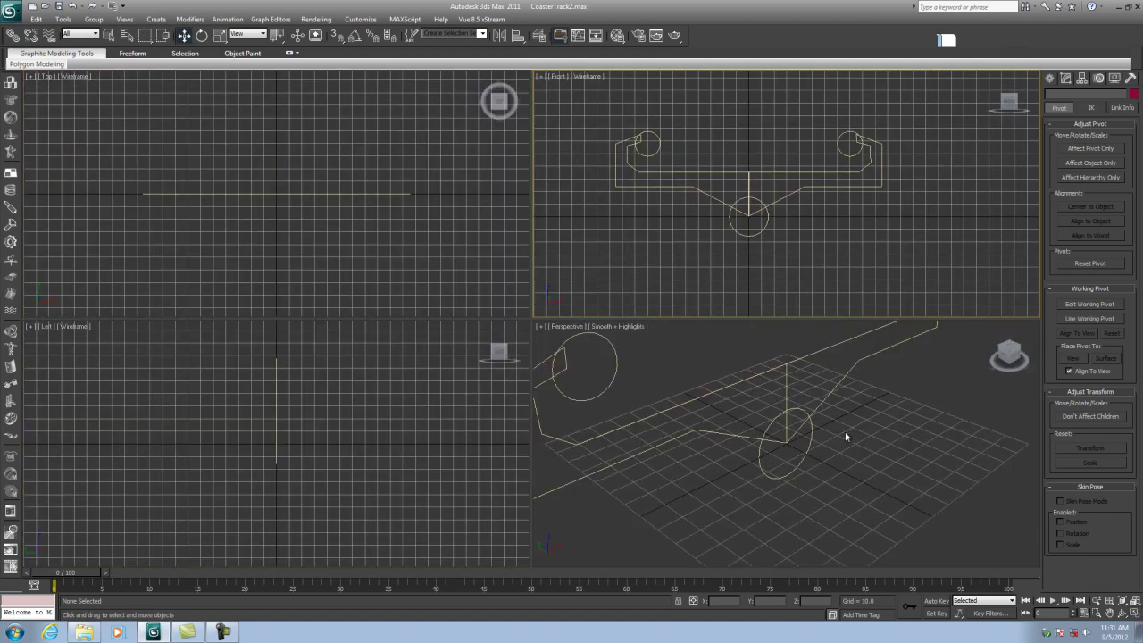
alt+middle_drag(815, 427, 925, 502)
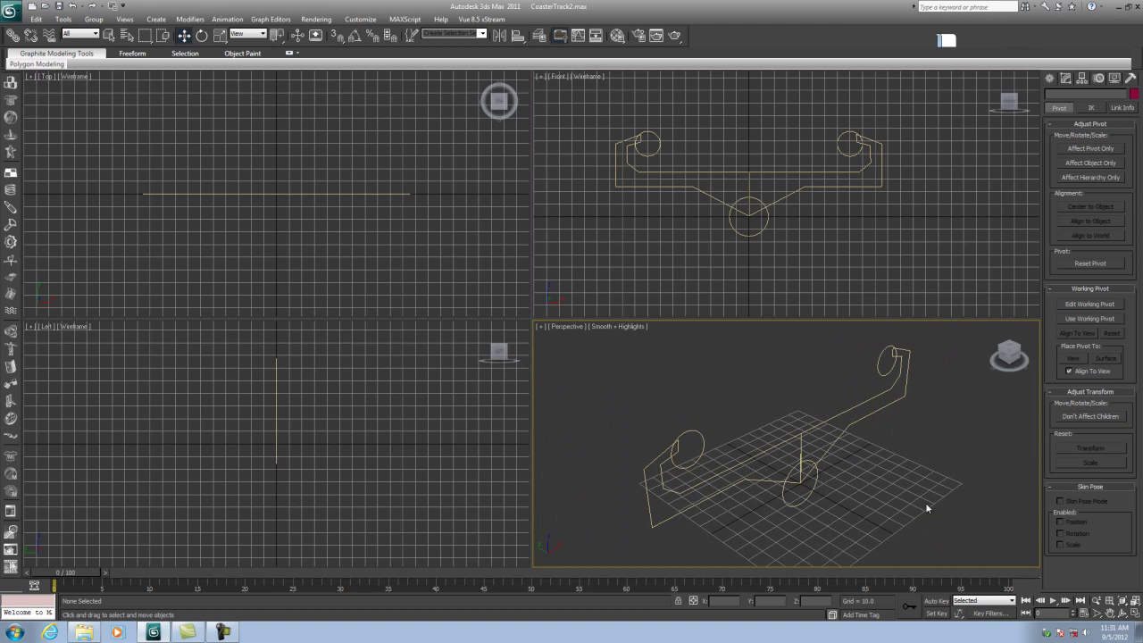
click(1135, 615)
alt+middle_drag(452, 278, 496, 302)
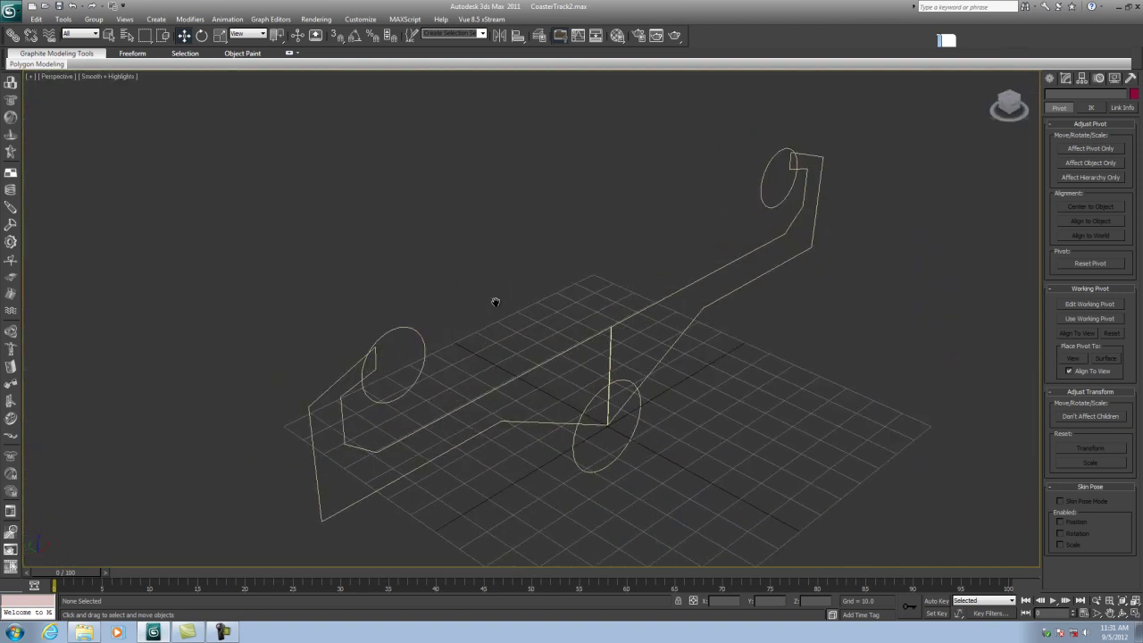
alt+middle_drag(720, 433, 454, 347)
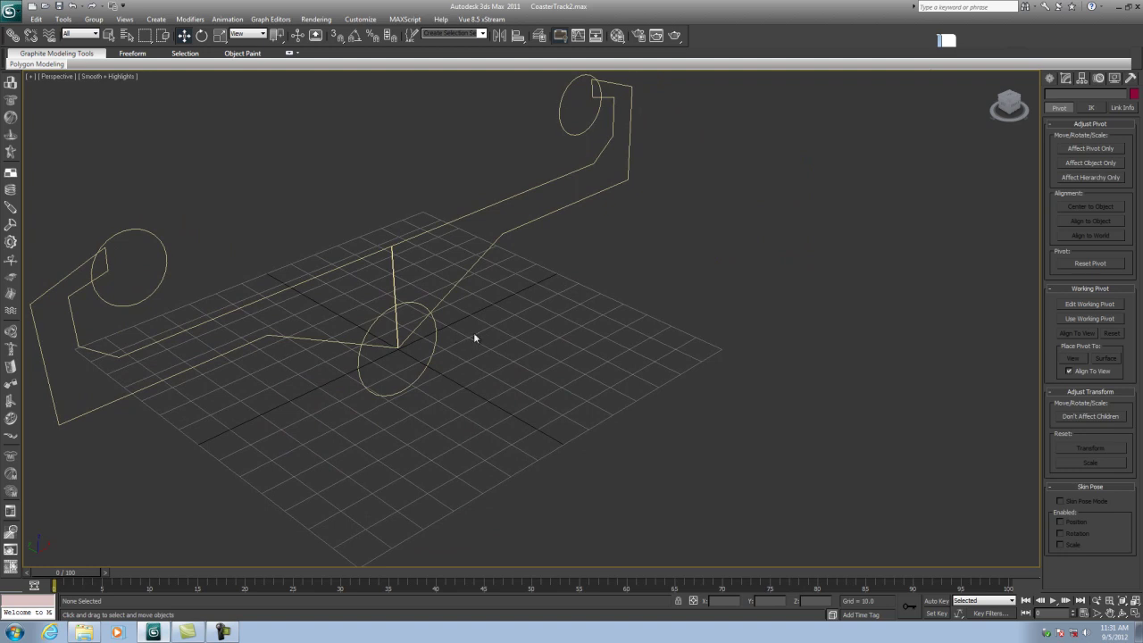
scroll(455, 346, down, 4)
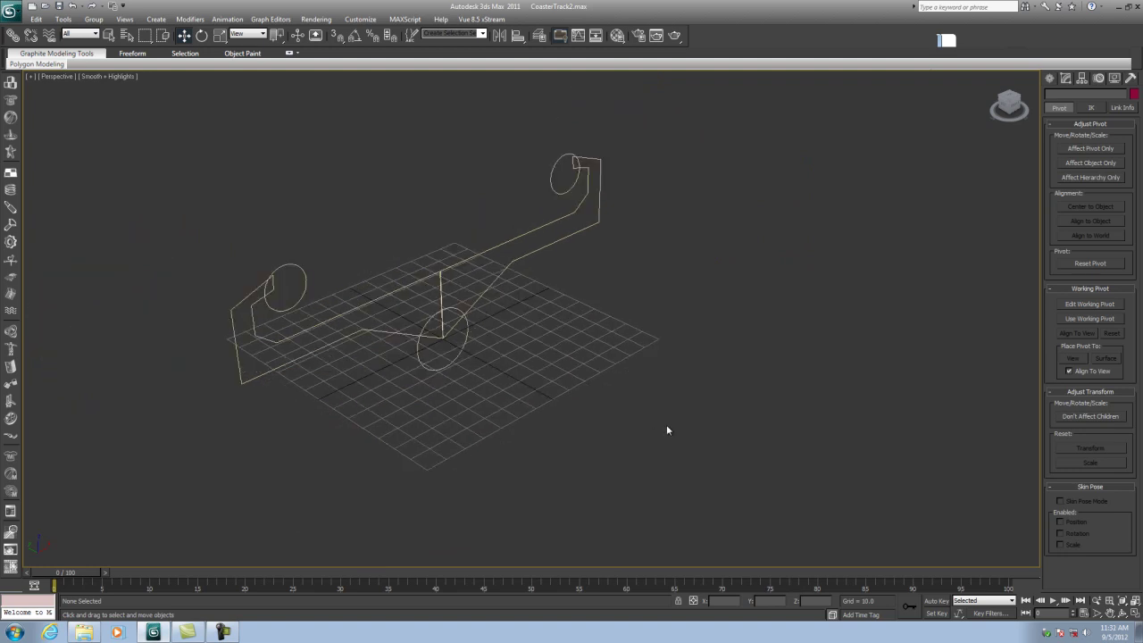
middle_drag(666, 430, 612, 401)
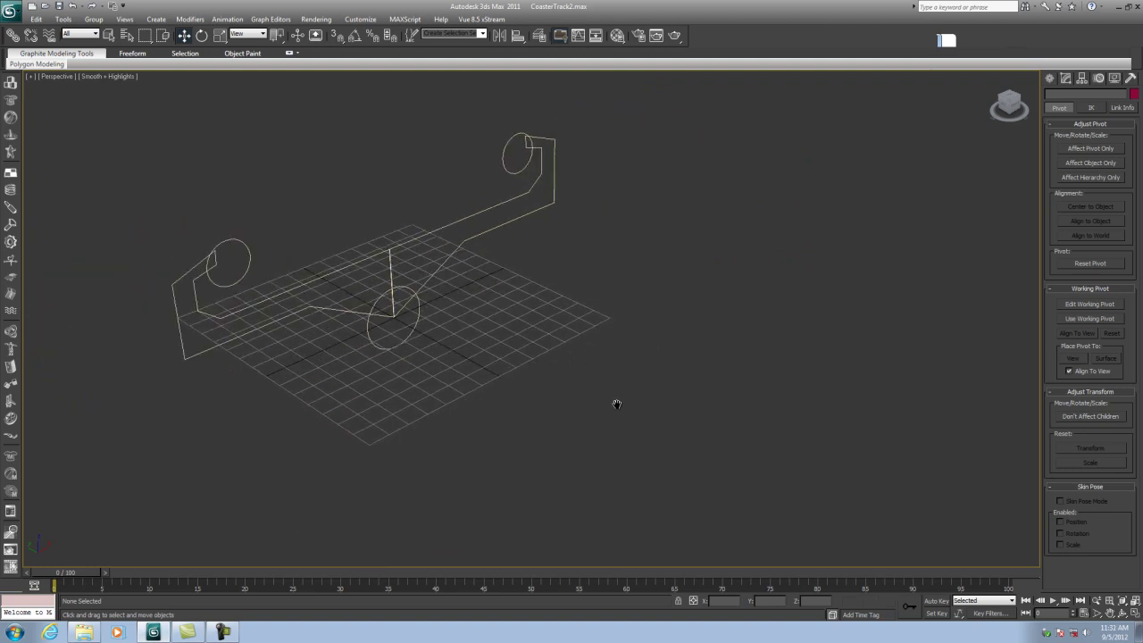
- Add an Extrude modifier to the bottom circle and raise its Amount to 189.5
click(419, 307)
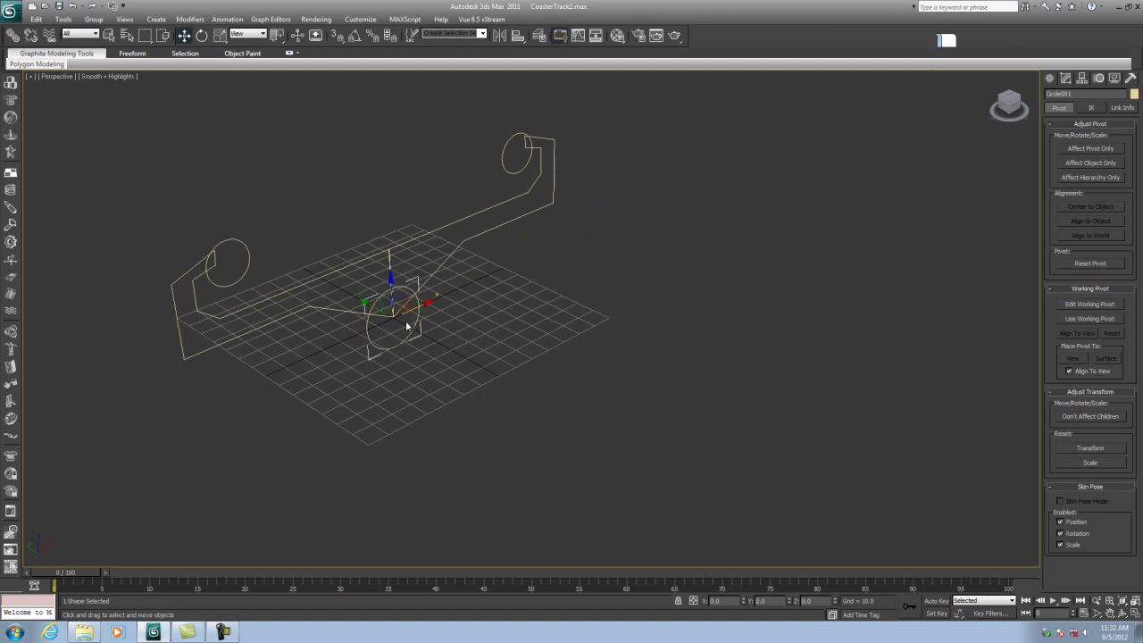
click(1067, 79)
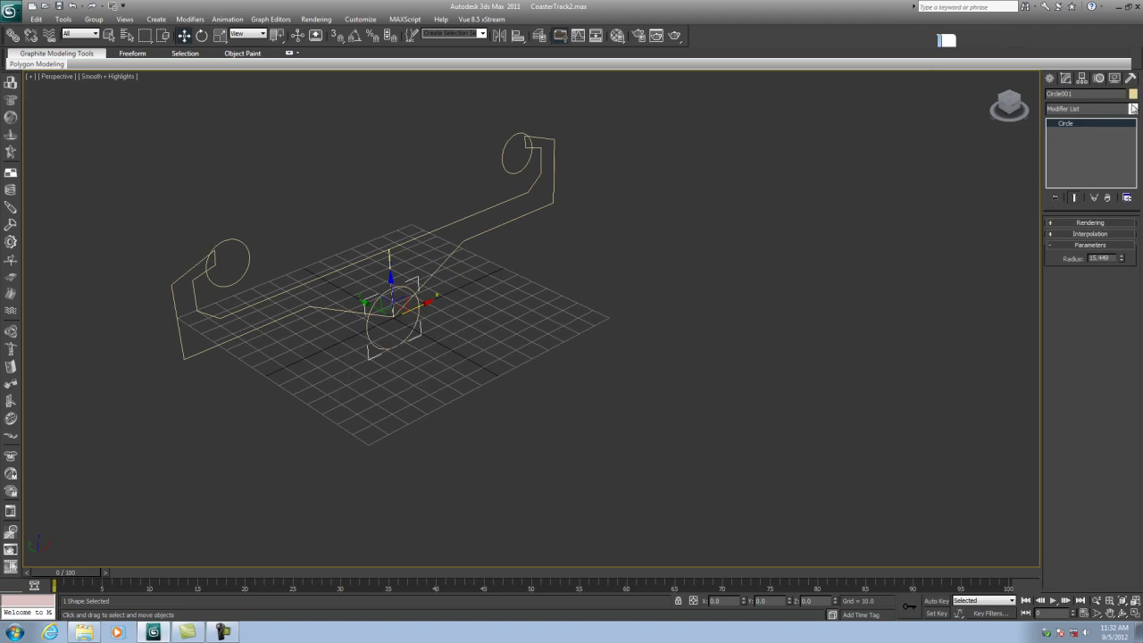
key(e)
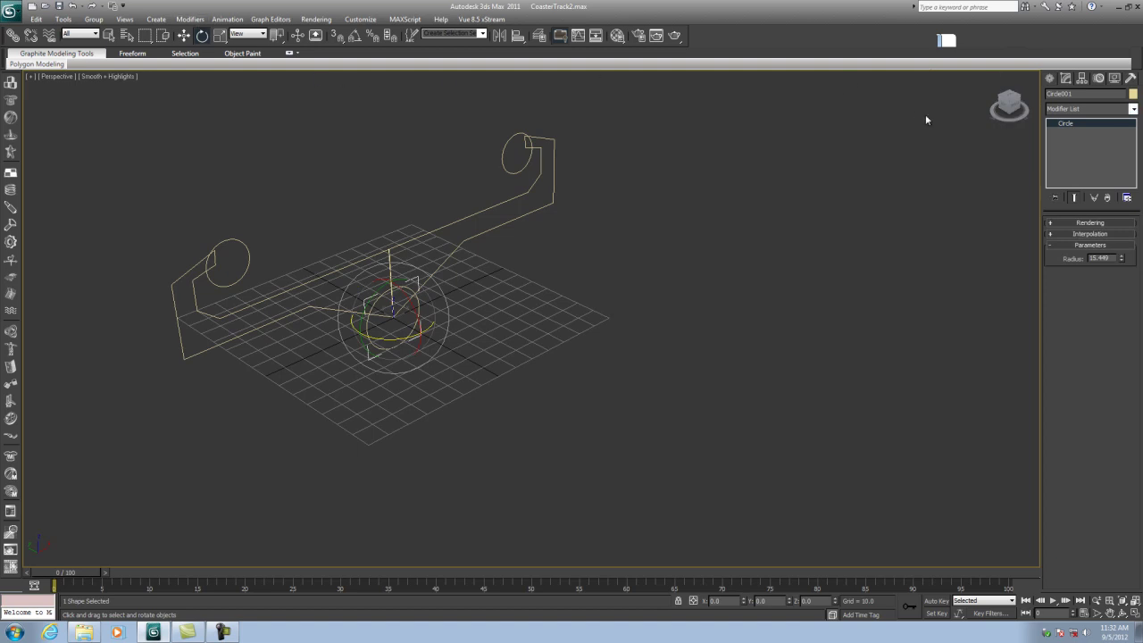
click(1132, 109)
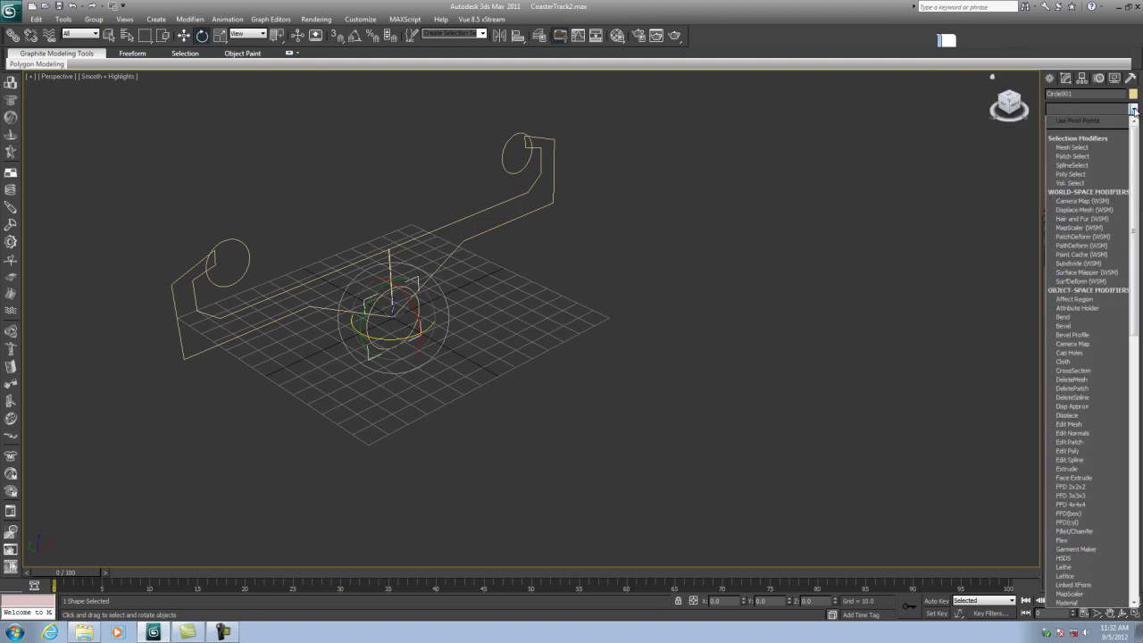
key(e)
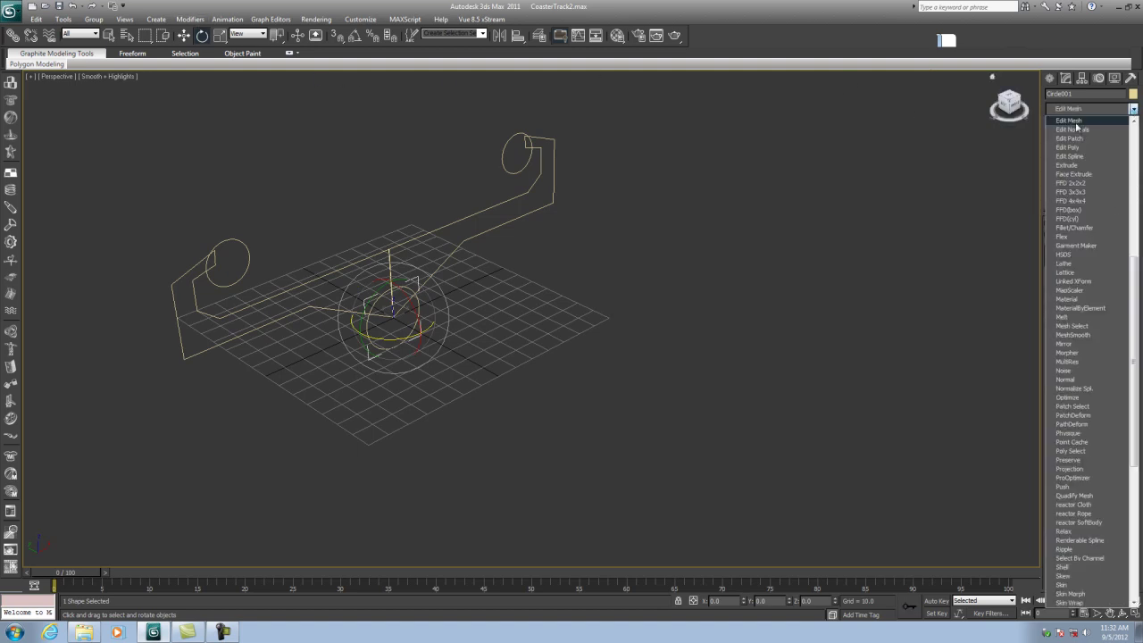
click(1068, 165)
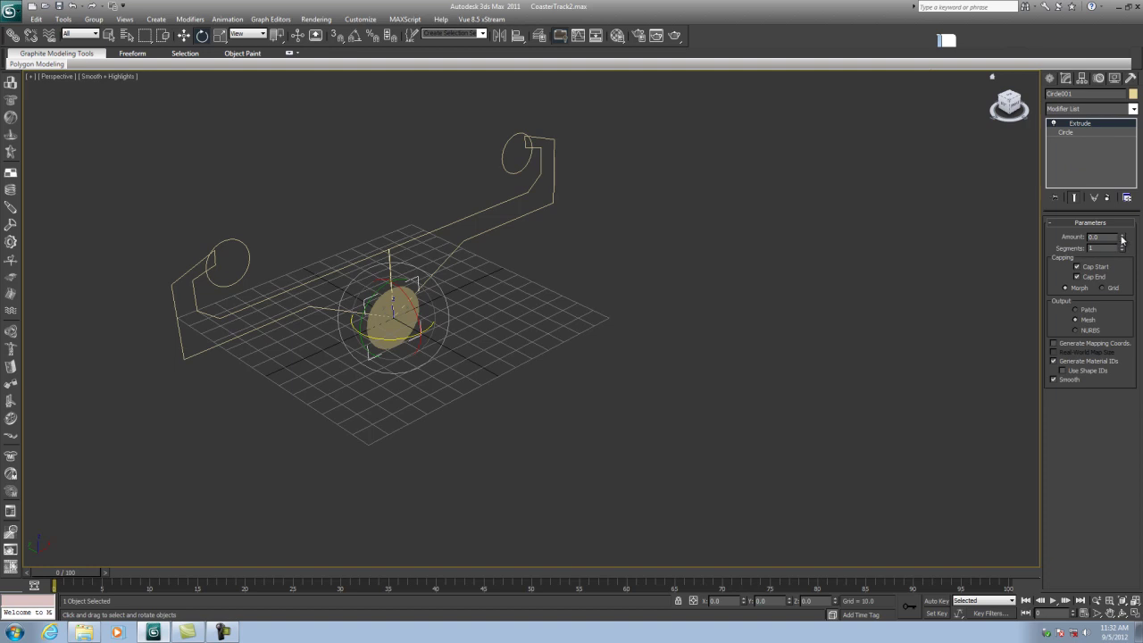
drag(1122, 239, 1089, 24)
middle_drag(606, 326, 545, 257)
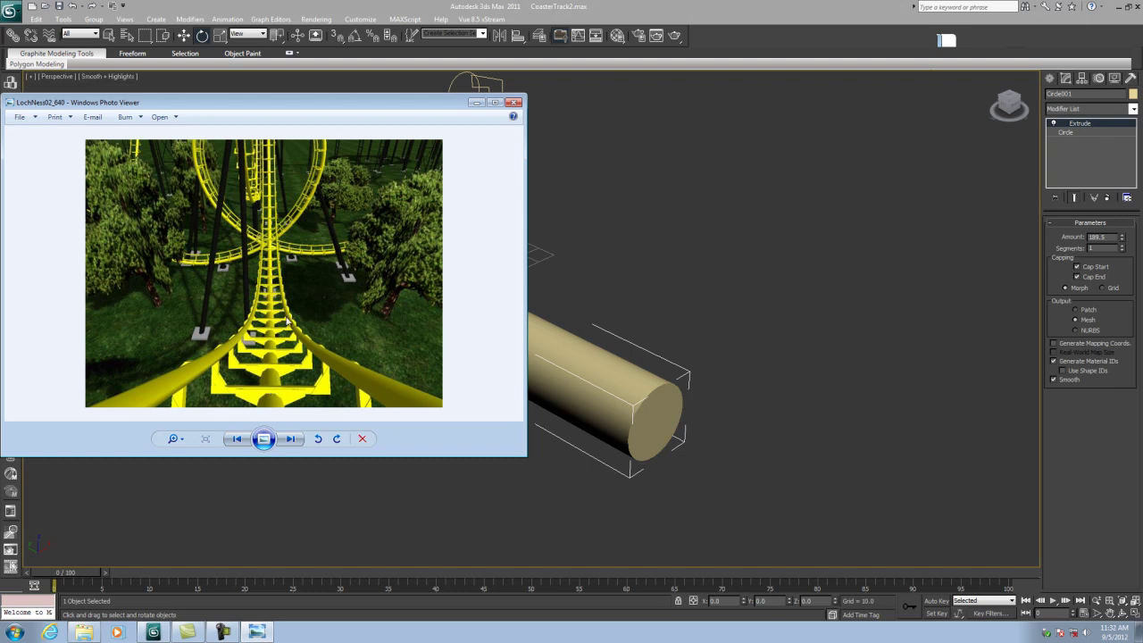
click(515, 103)
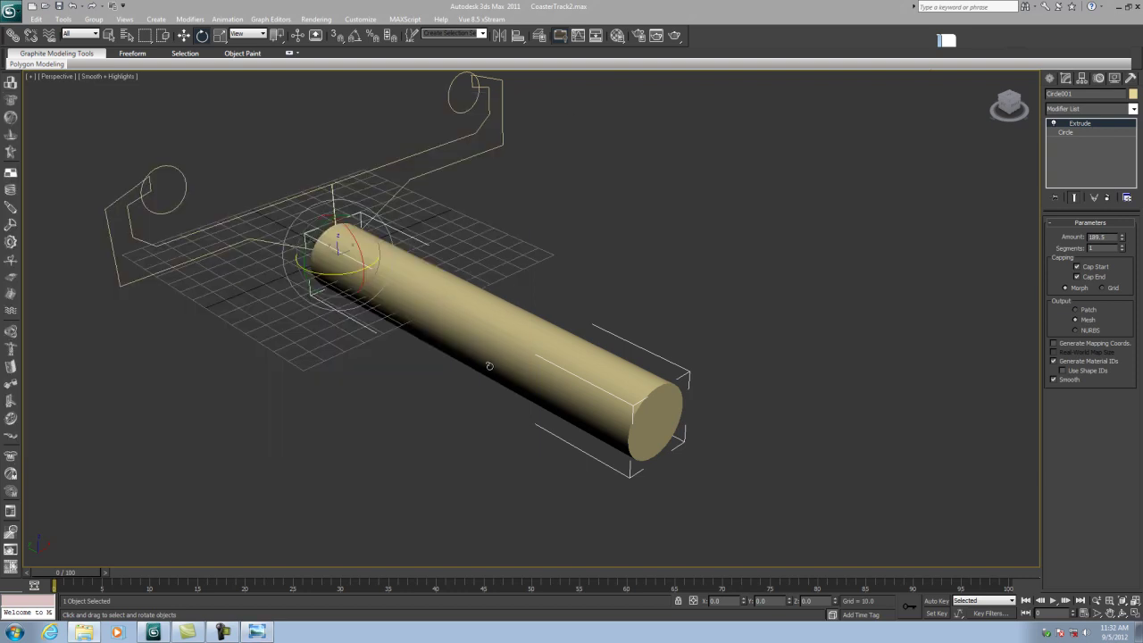
- Set the cylinder's Extrude Amount to 200
scroll(548, 409, down, 4)
middle_drag(563, 416, 548, 408)
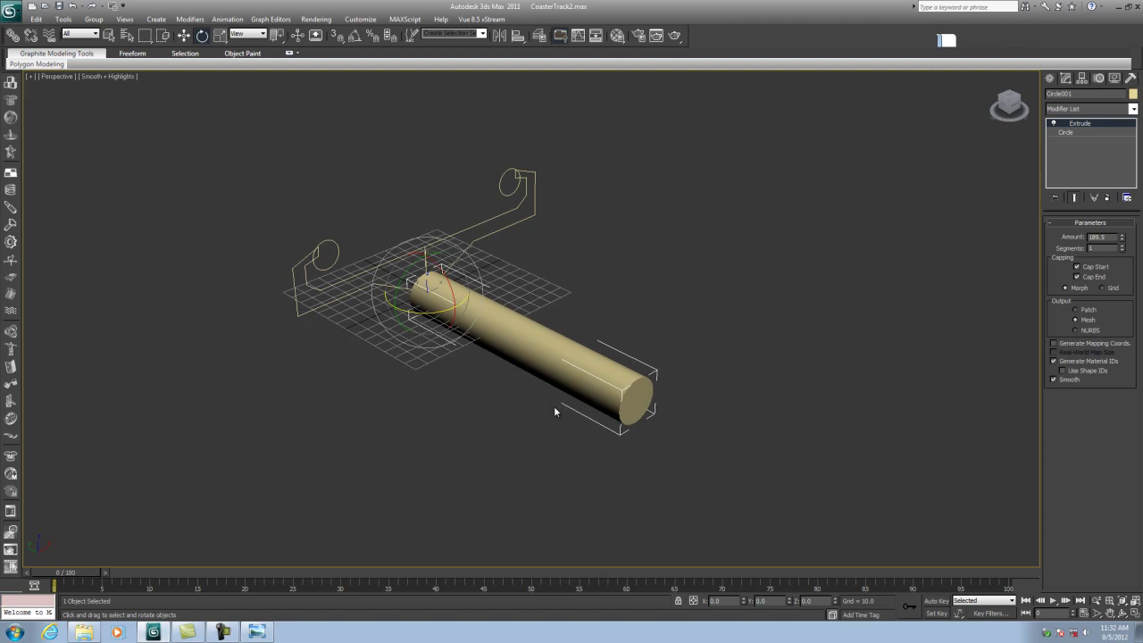
double_click(1096, 237)
text(200)
key(Return)
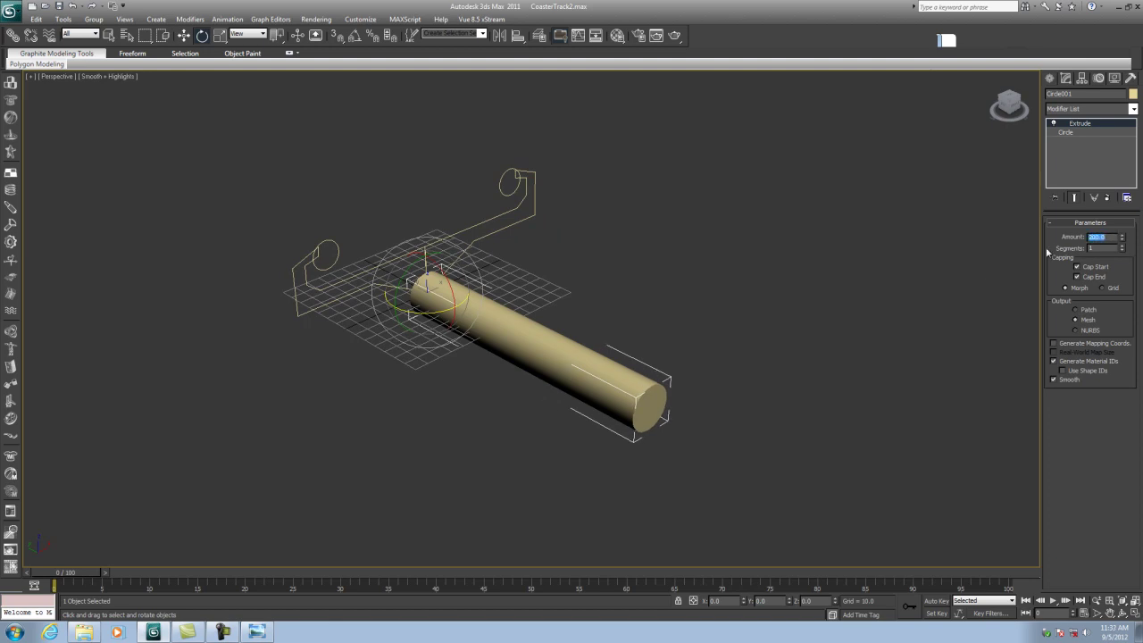
- Turn on Edged Faces shading in the viewport and deselect the cylinder
click(124, 78)
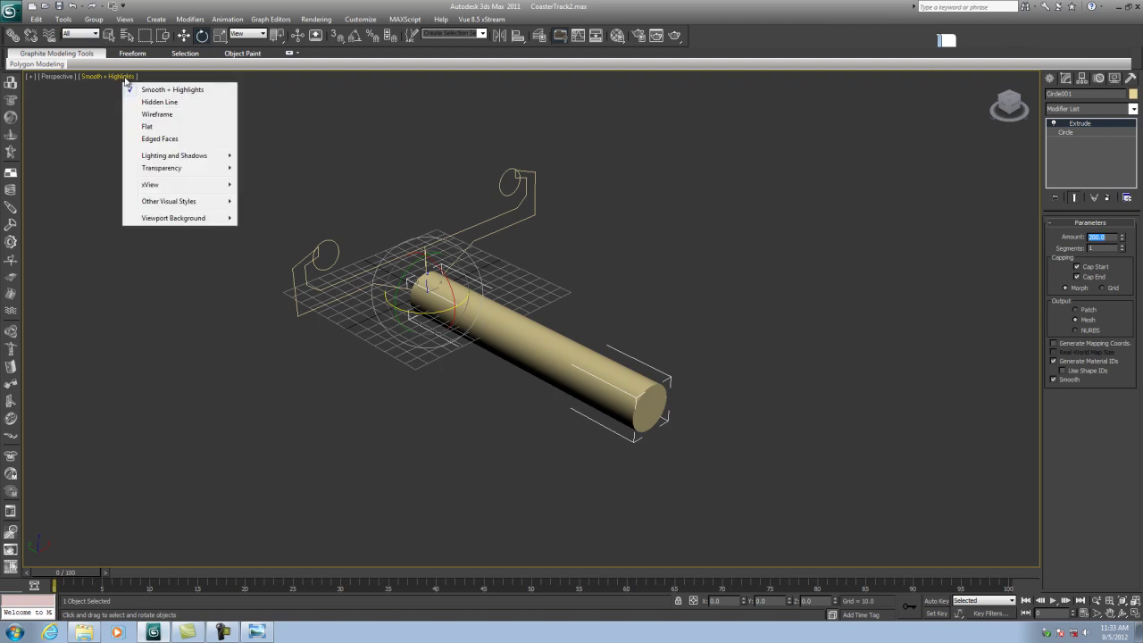
click(159, 138)
click(645, 330)
scroll(633, 319, up, 2)
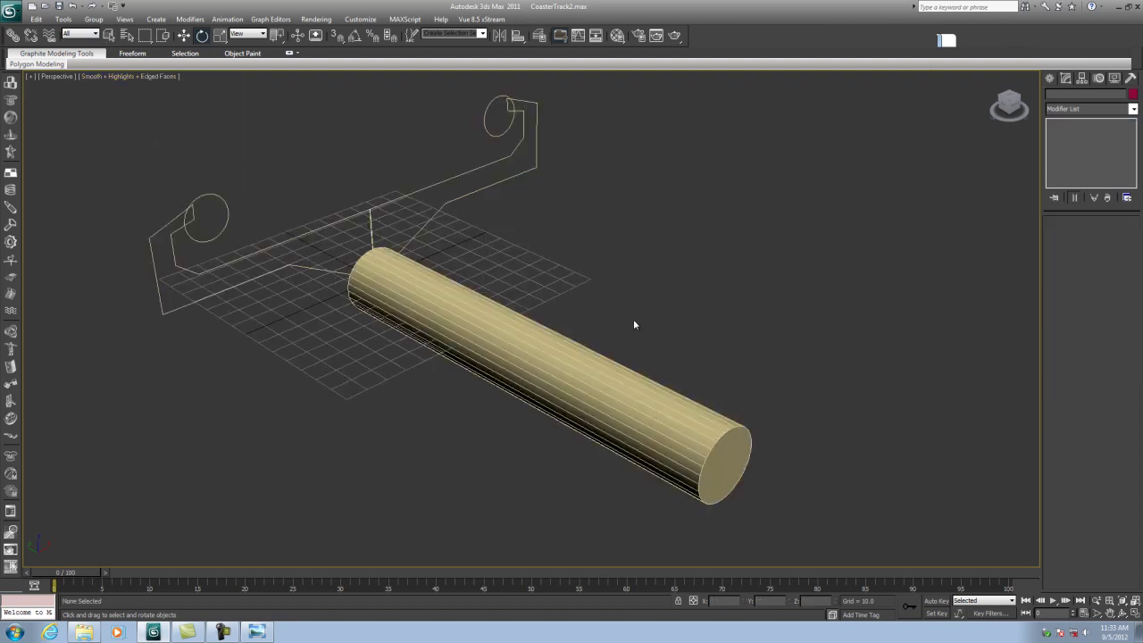
middle_drag(633, 319, 662, 323)
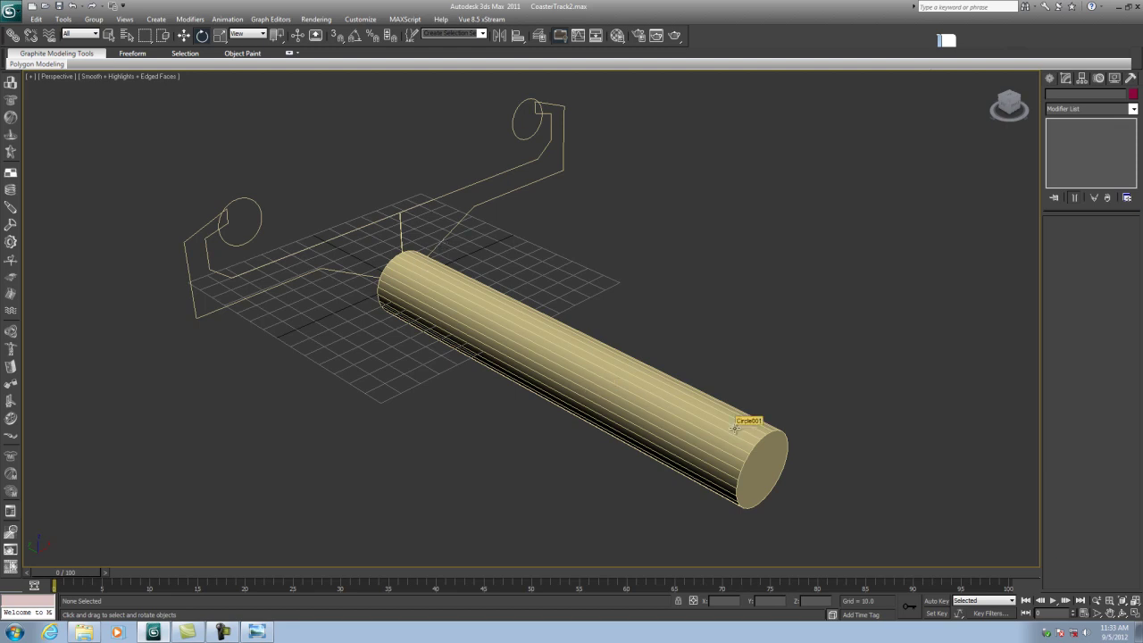
- Try 5 and then 30 Extrude segments along the cylinder's length
click(570, 350)
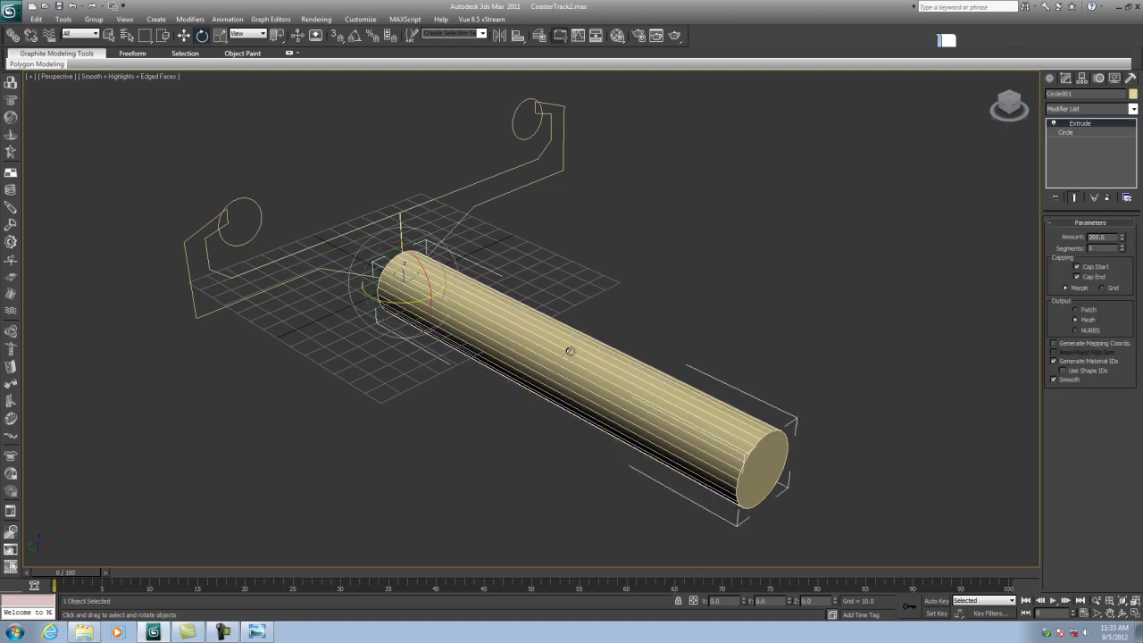
double_click(1094, 248)
text(5)
key(Return)
double_click(1091, 248)
text(30)
key(Return)
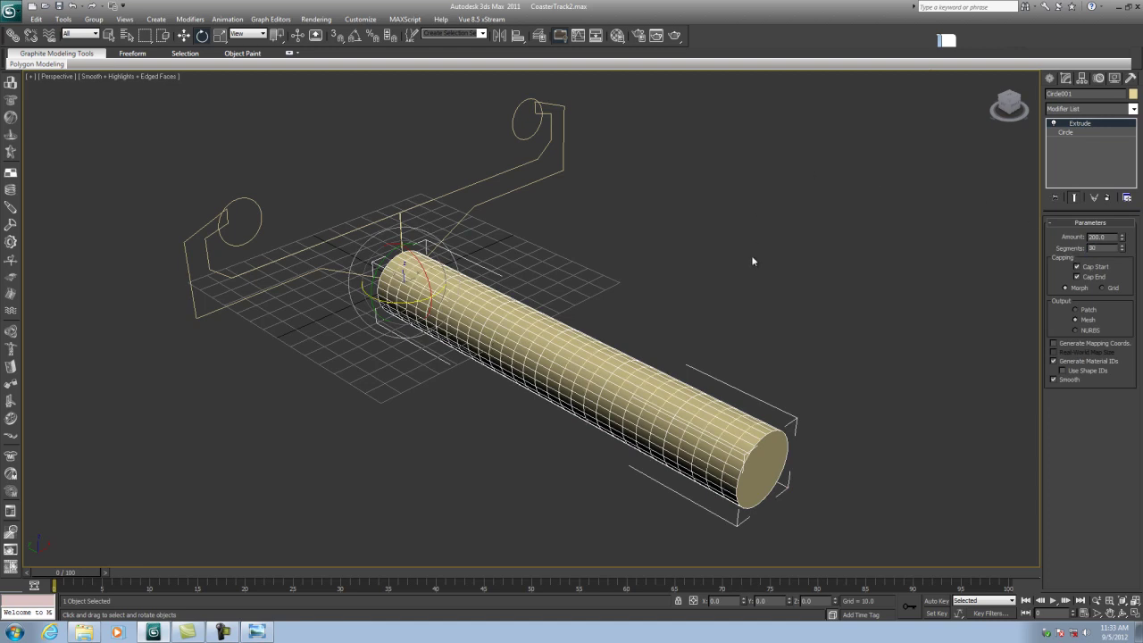
click(752, 261)
- Settle on 6 Extrude segments and check the cylinder's rings
click(606, 373)
double_click(1092, 247)
text(6)
key(Return)
click(720, 383)
- Edit the base Circle's Interpolation Steps (entering 1), then return to the Extrude level
click(715, 431)
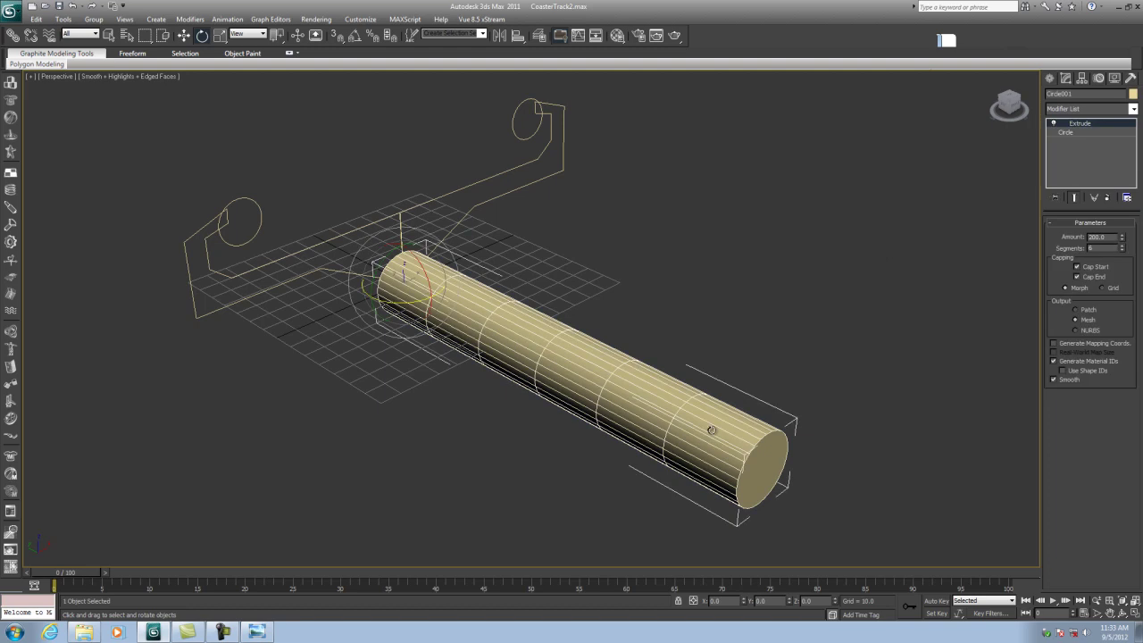
click(1072, 133)
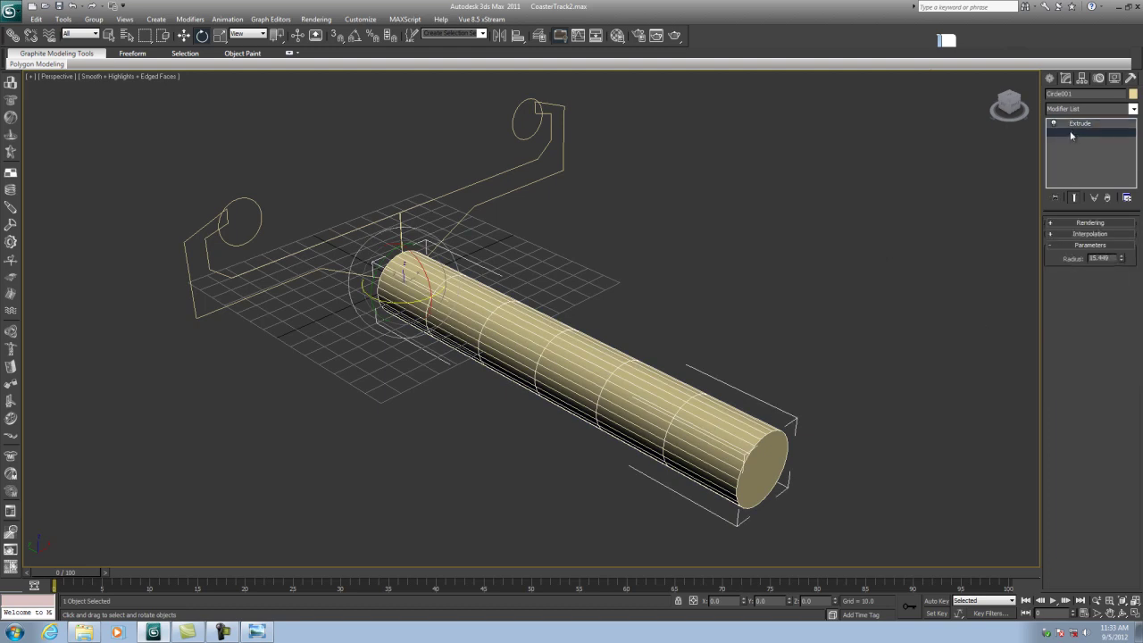
click(1050, 233)
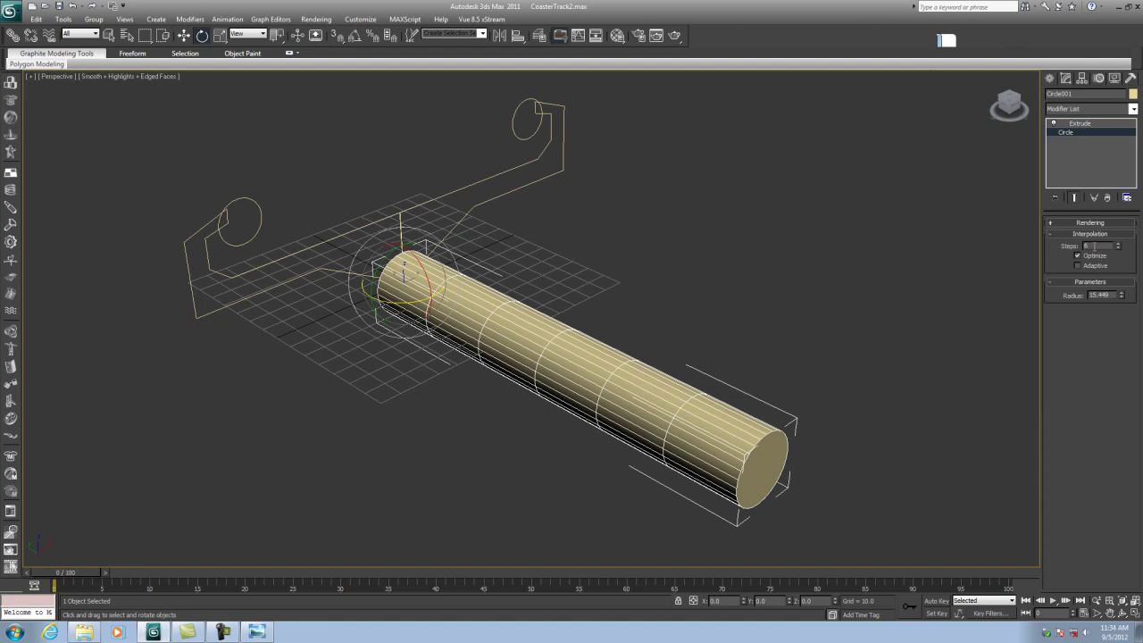
text(1)
key(Return)
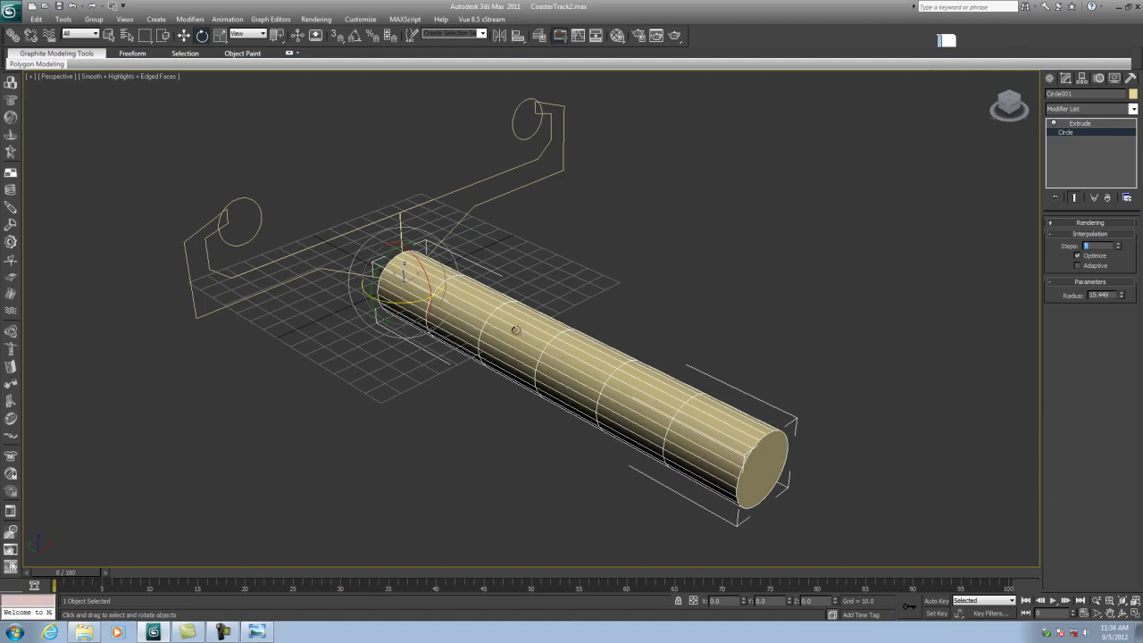
click(1094, 245)
double_click(1094, 246)
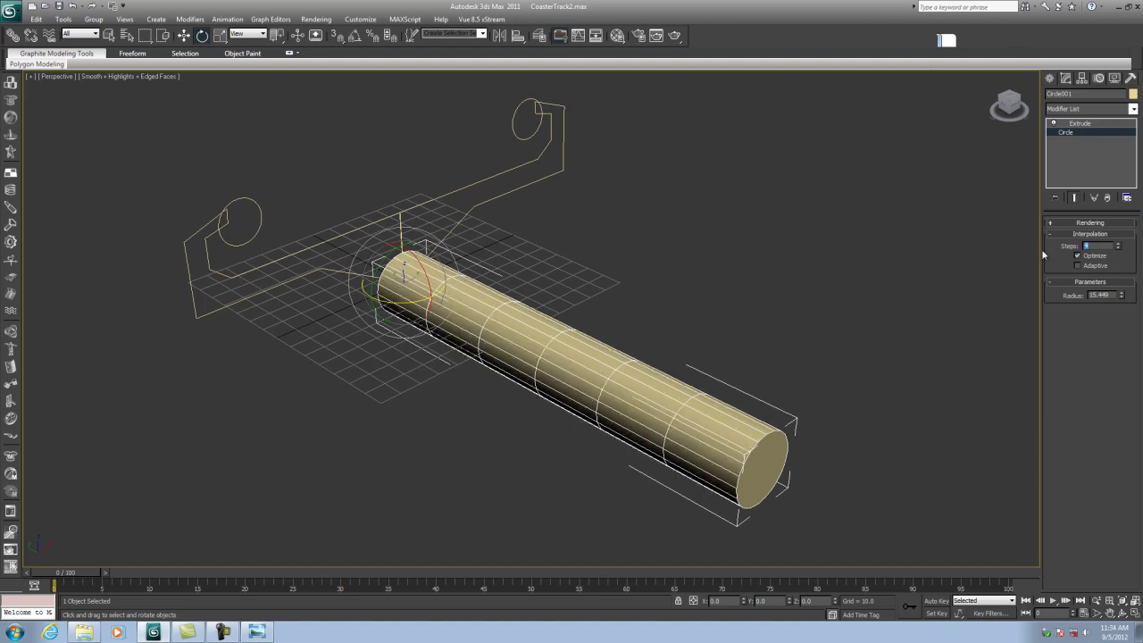
click(1081, 123)
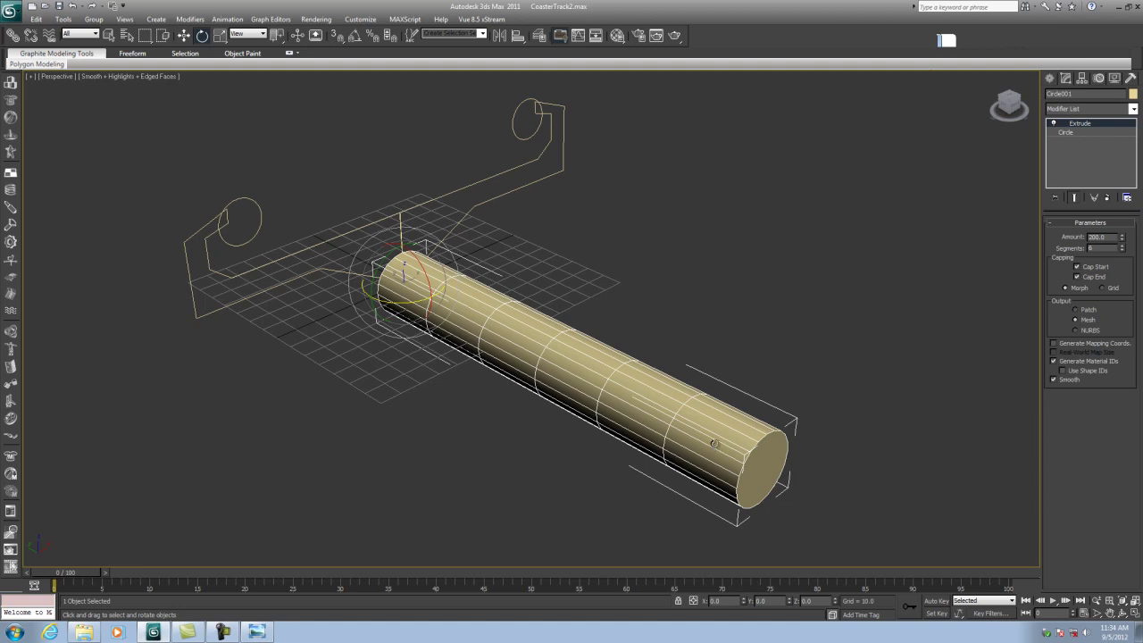
click(717, 339)
middle_drag(412, 277, 442, 297)
scroll(442, 297, down, 2)
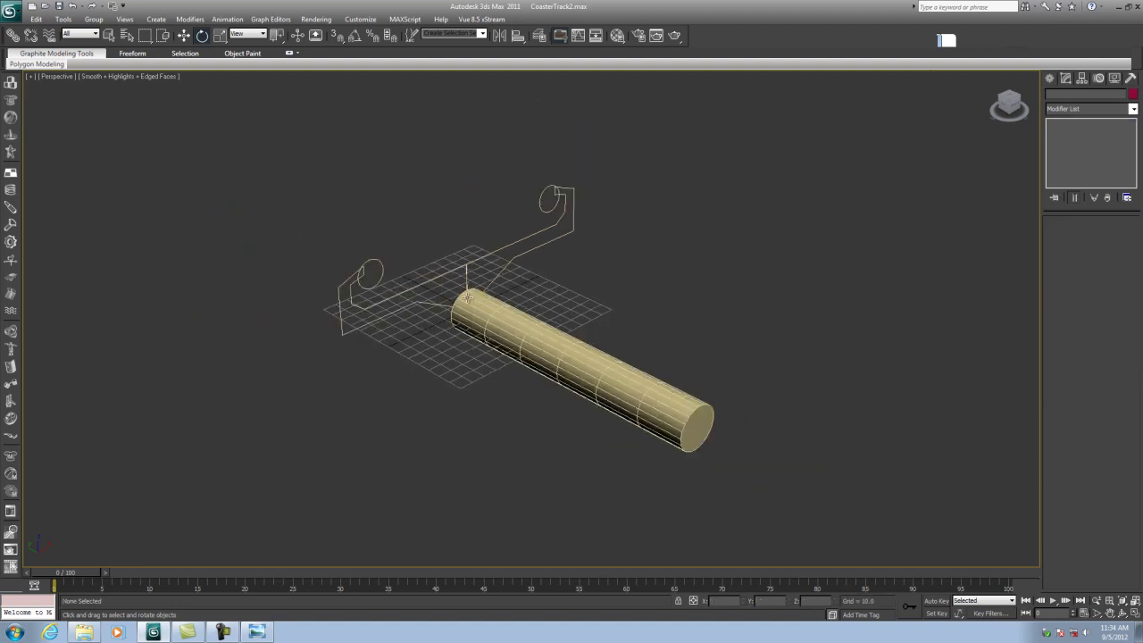